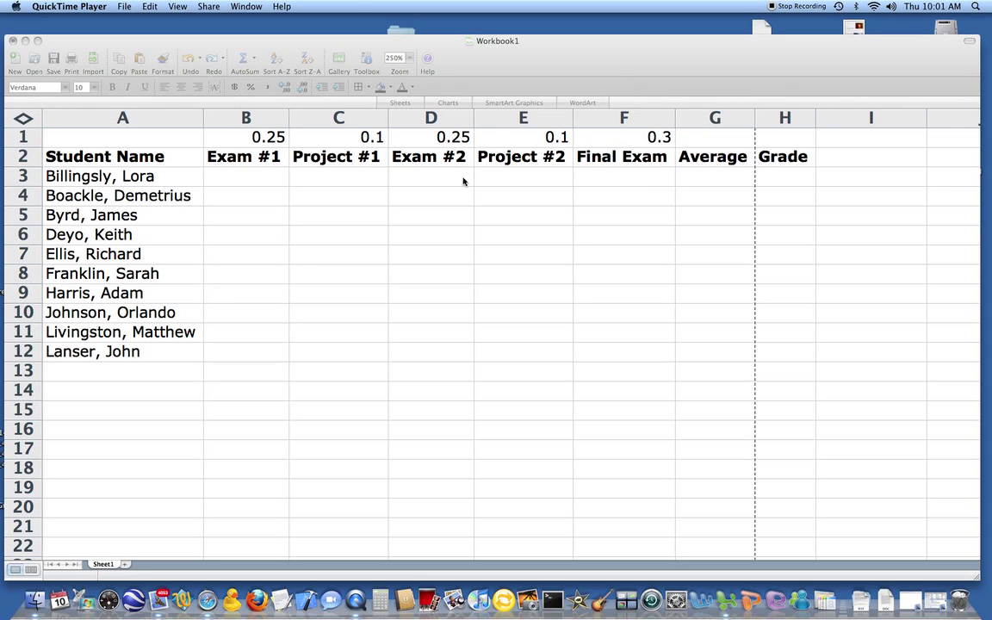
left_click(258, 137)
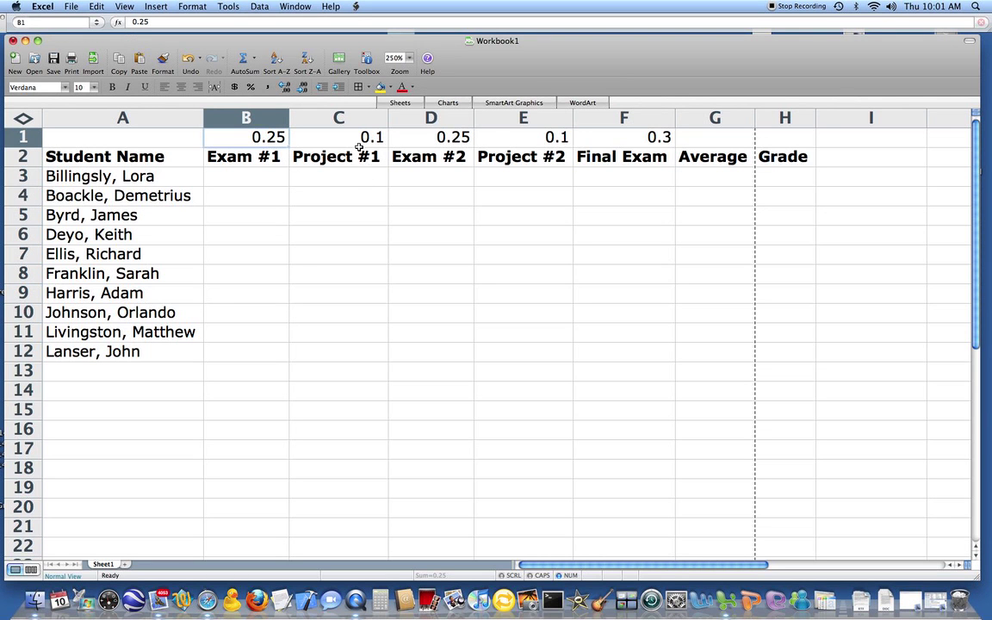
left_click(323, 133)
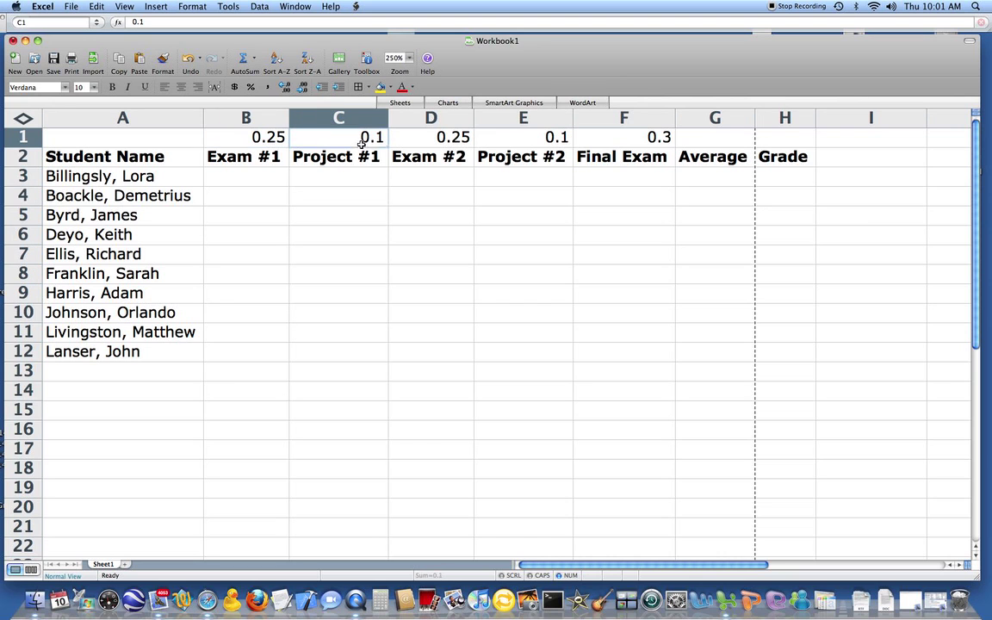
left_click(452, 140)
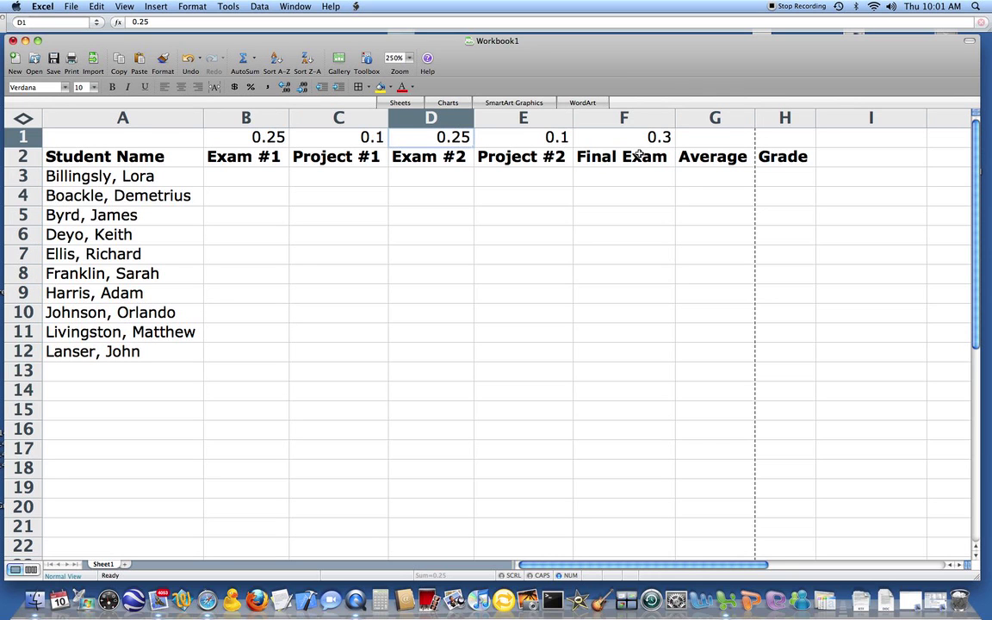
- Format the weights in B1:F1 as percentages with zero decimal places
left_click(238, 140)
left_click_drag(237, 140, 603, 133)
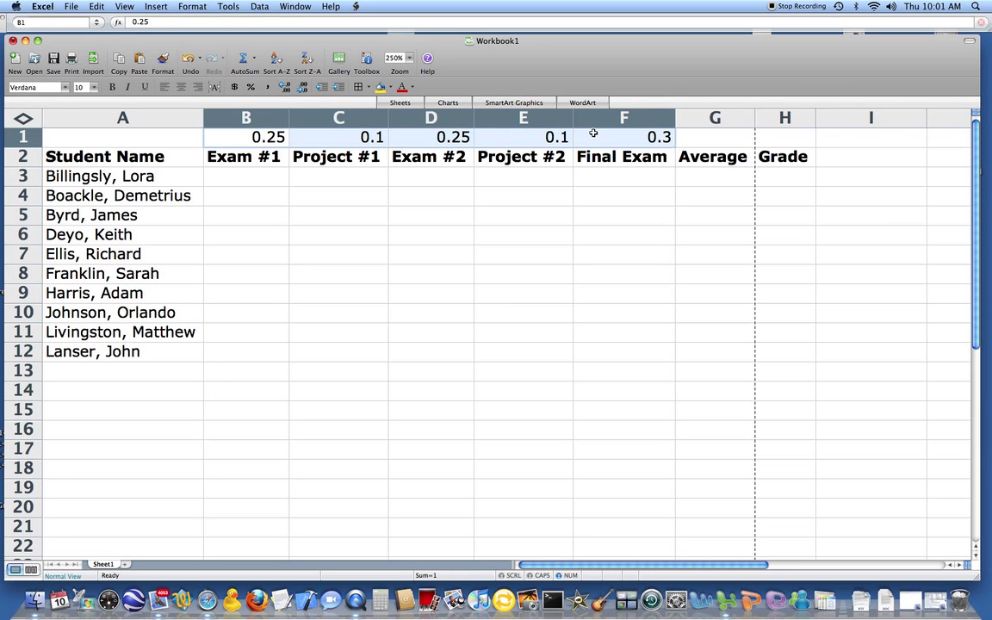
left_click(170, 9)
left_click(198, 20)
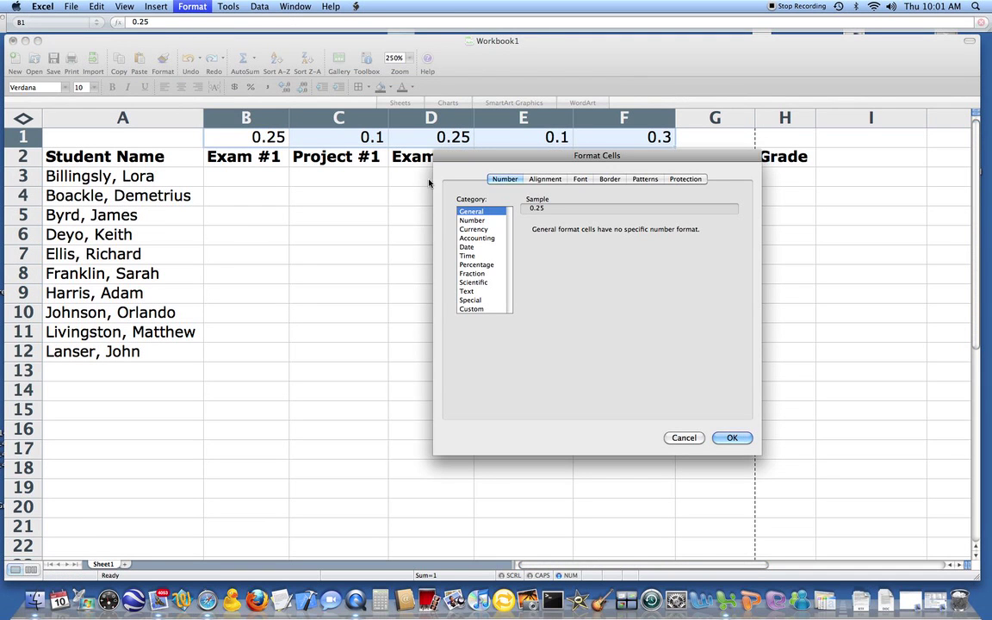
left_click(485, 265)
left_click(598, 232)
left_click(597, 232)
left_click(731, 437)
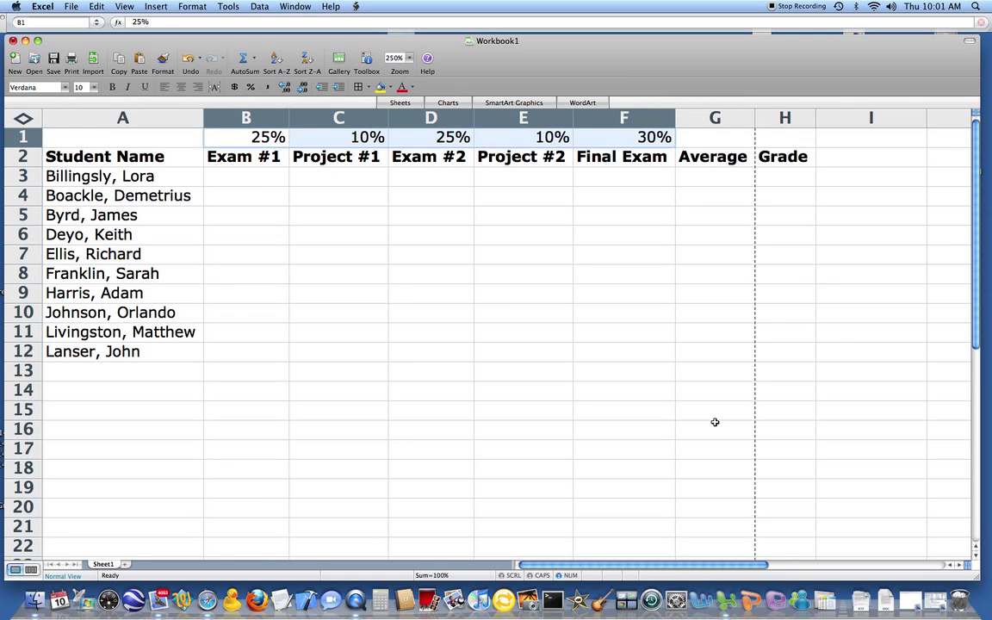
- Start the weighted average formula in G3 with the Final Exam term, =F1*F3
left_click(706, 178)
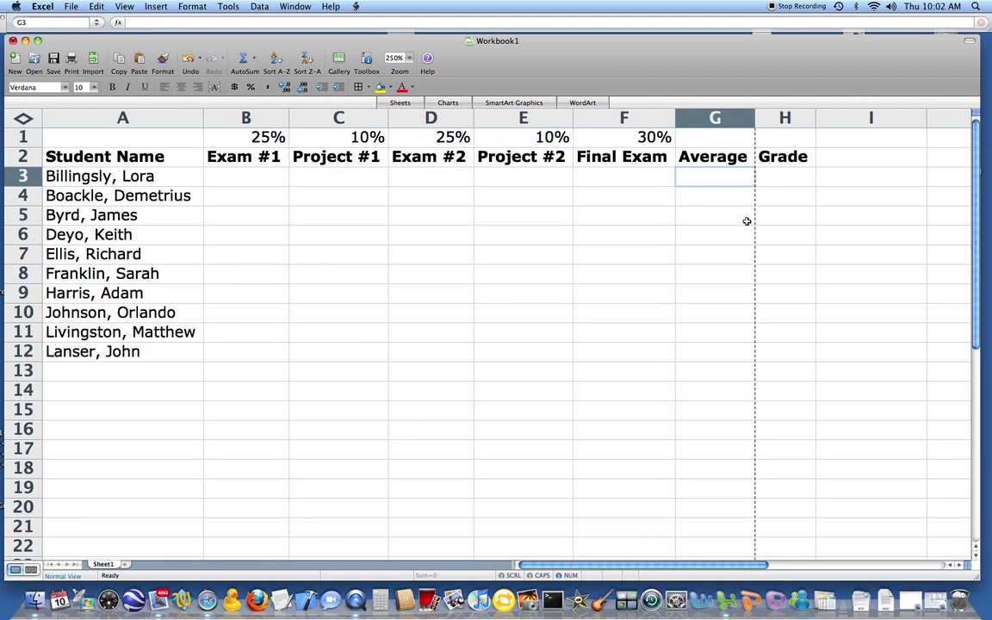
type("=")
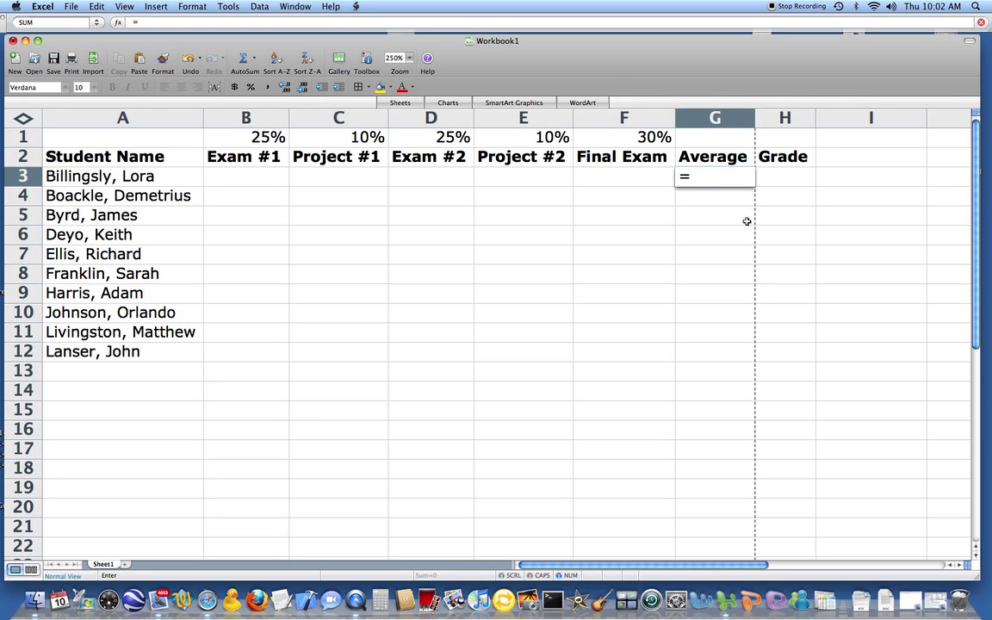
key("Left")
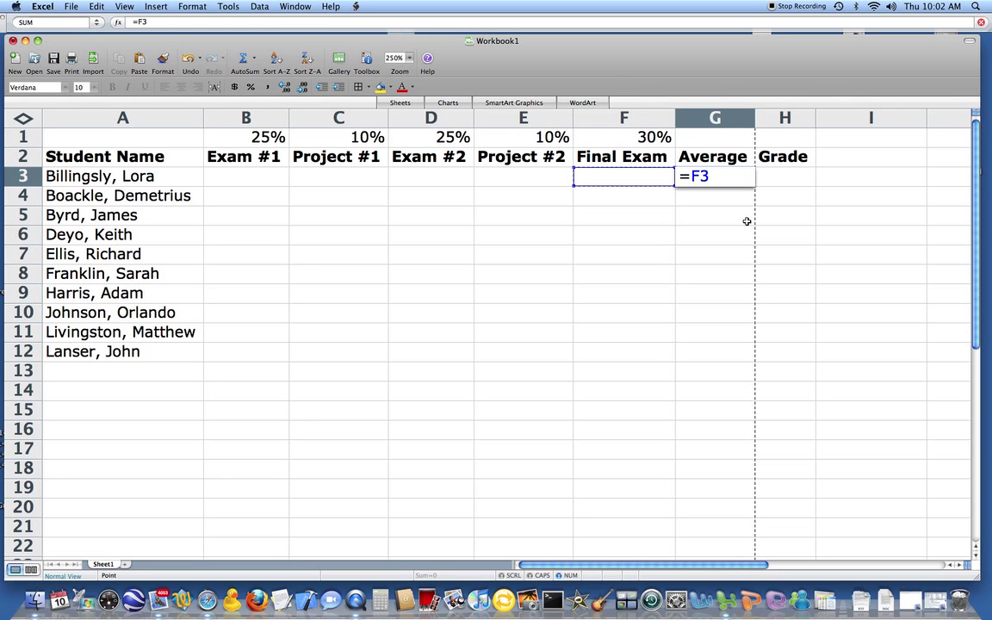
key("Up")
key("Up")
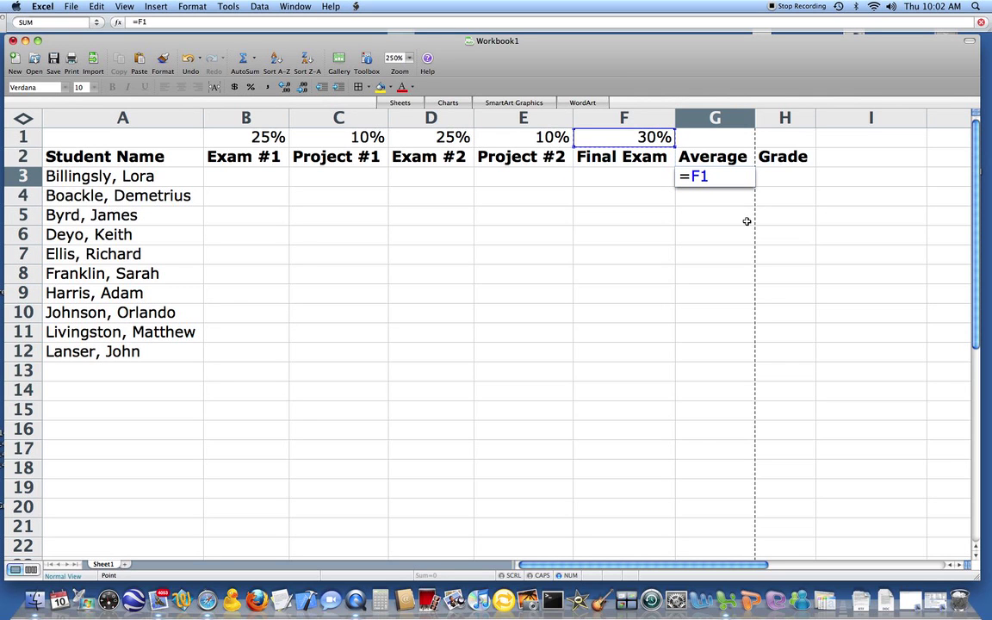
type("*")
key("Left")
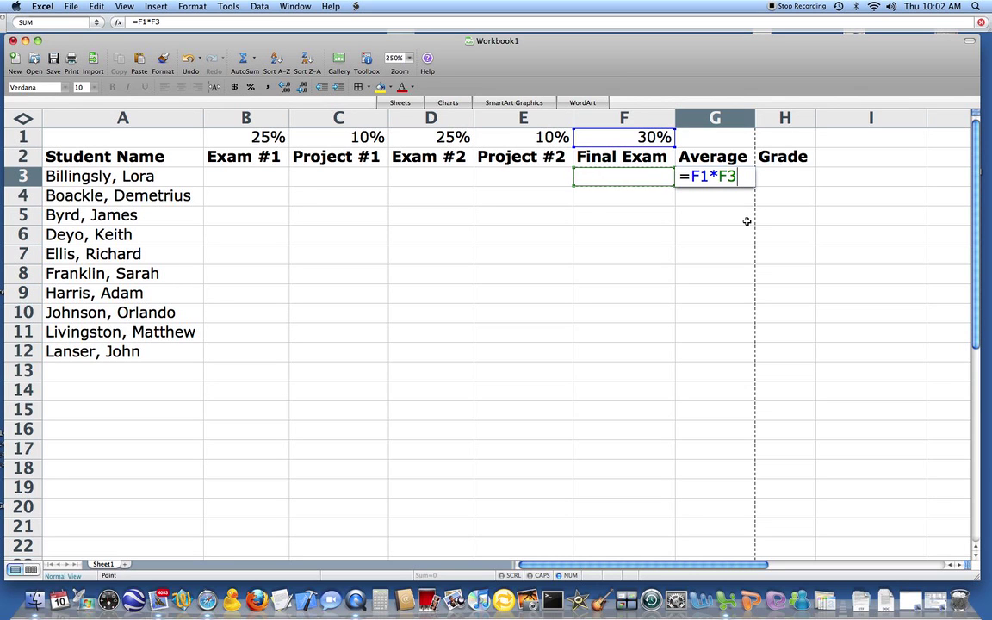
- Add the Project #2 term, +E1*E3, to the G3 formula
type("+")
key("Left")
key("Left")
key("Up")
key("Up")
type("*")
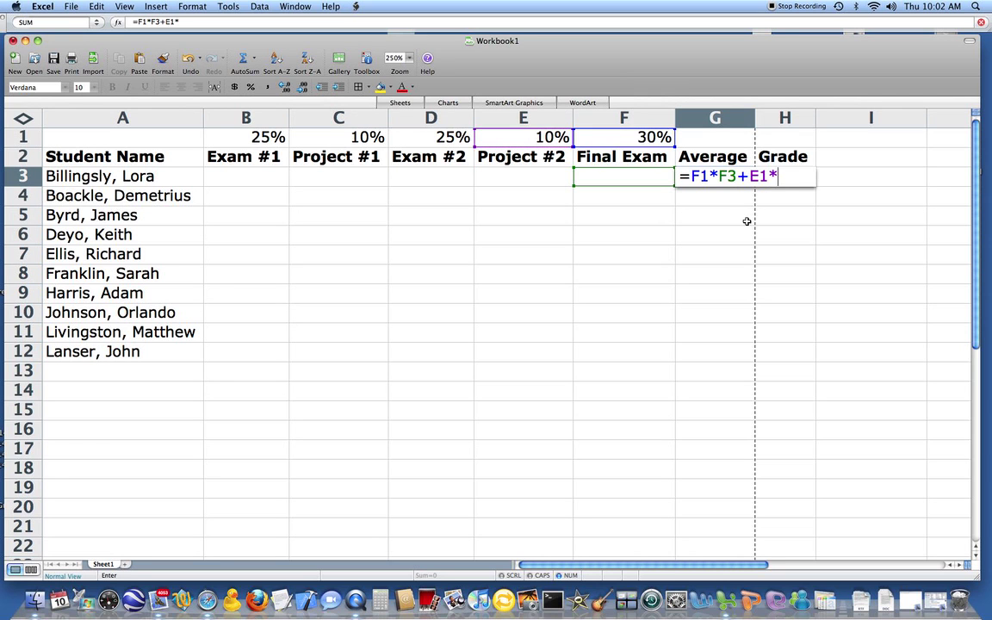
key("Left")
key("Left")
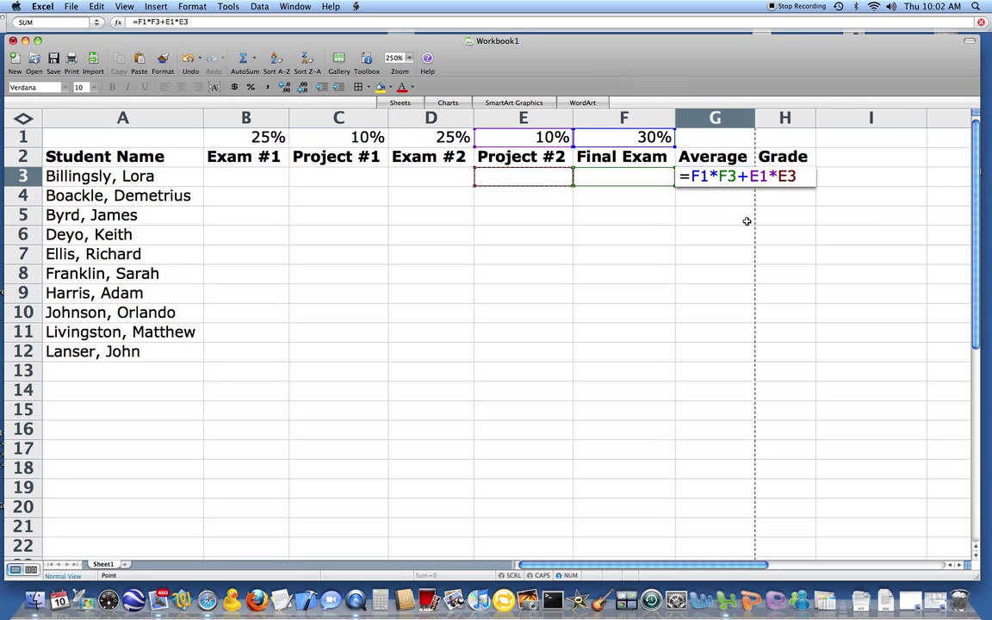
- Add the Exam #2 term, +D1*D3, to the formula in G3
type("+")
key("Left")
key("Left")
key("Left")
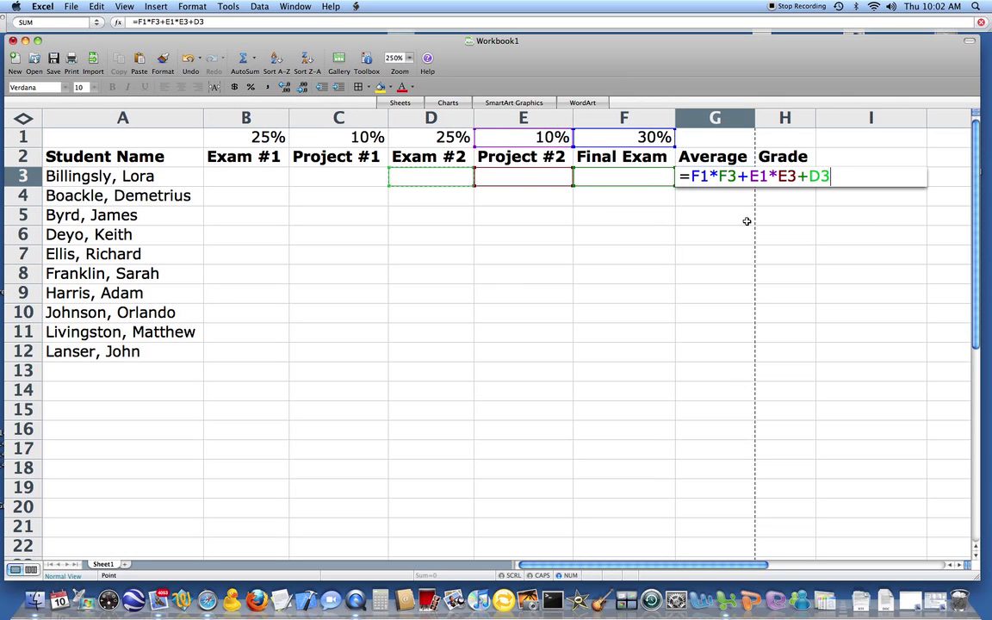
key("Up")
key("Up")
type("*")
key("Left")
key("Left")
key("Left")
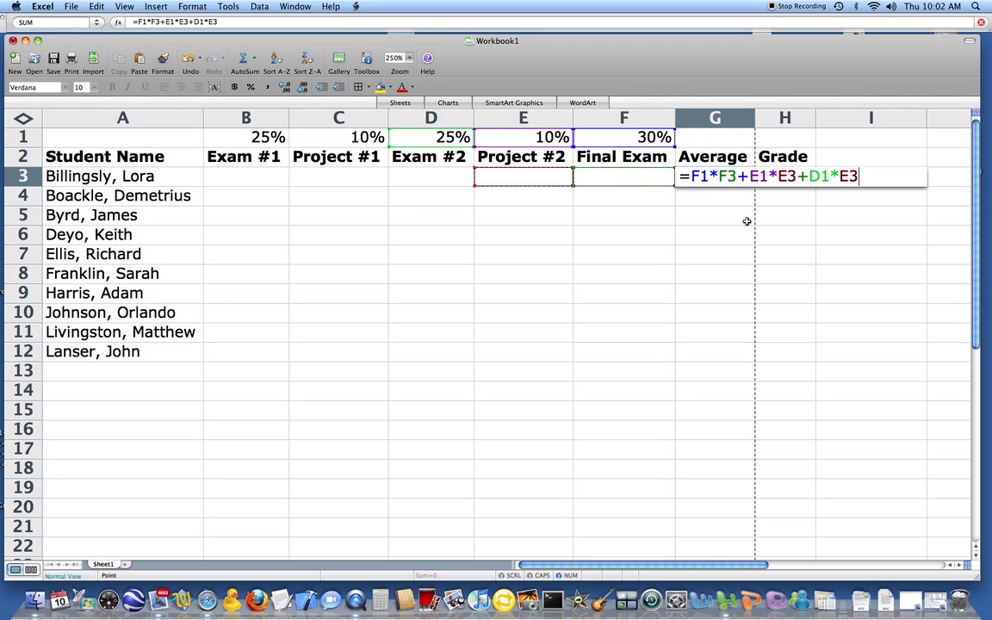
- Extend the formula in G3 with the Project #1 term, +C1*C3
type("+")
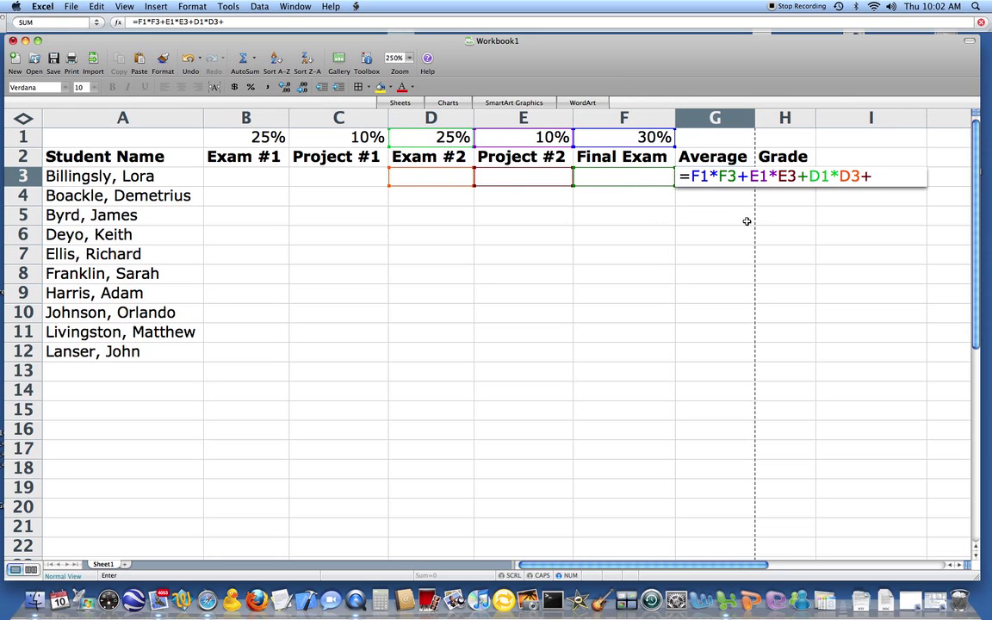
key("Left")
key("Left")
key("Left")
key("Left")
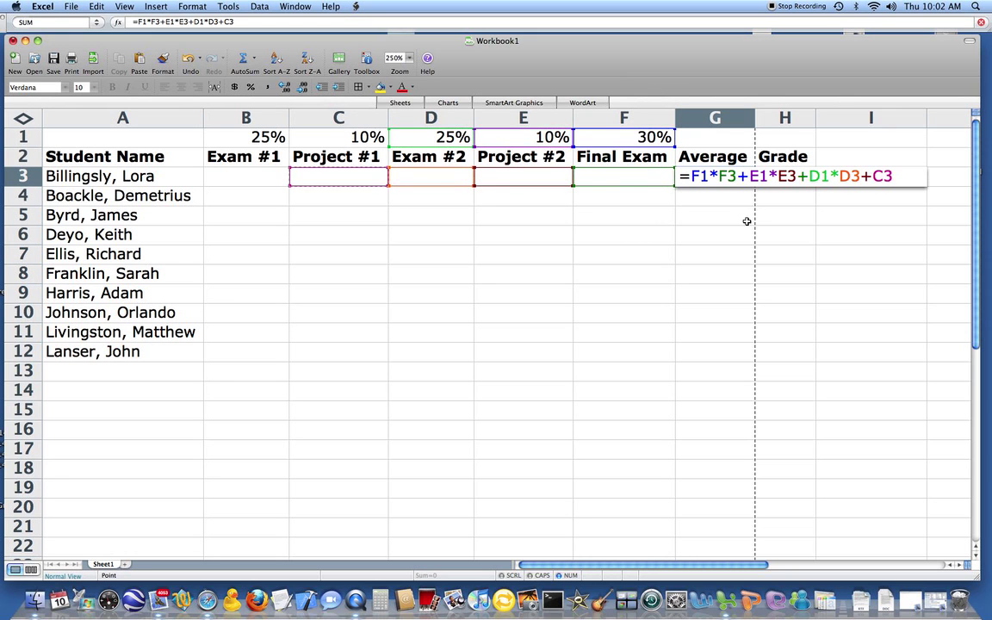
key("Up")
key("Up")
type("*")
key("Left")
key("Left")
key("Left")
key("Left")
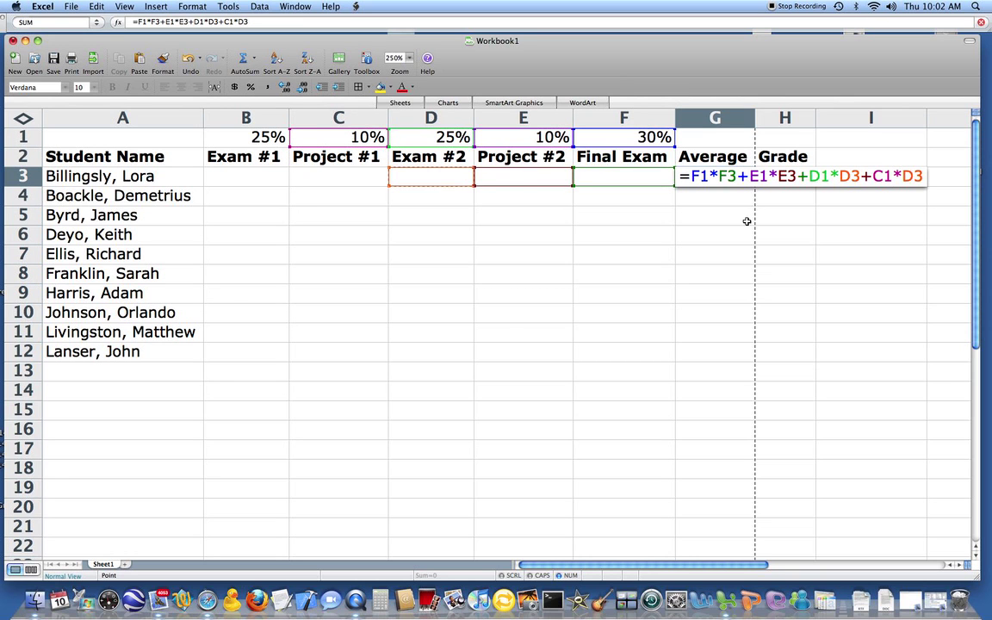
- Complete the formula in G3 with the Exam #1 term, +B1*B3, and enter it
type("+")
key("Left")
key("Left")
key("Left")
key("Left")
key("Left")
key("Up")
key("Up")
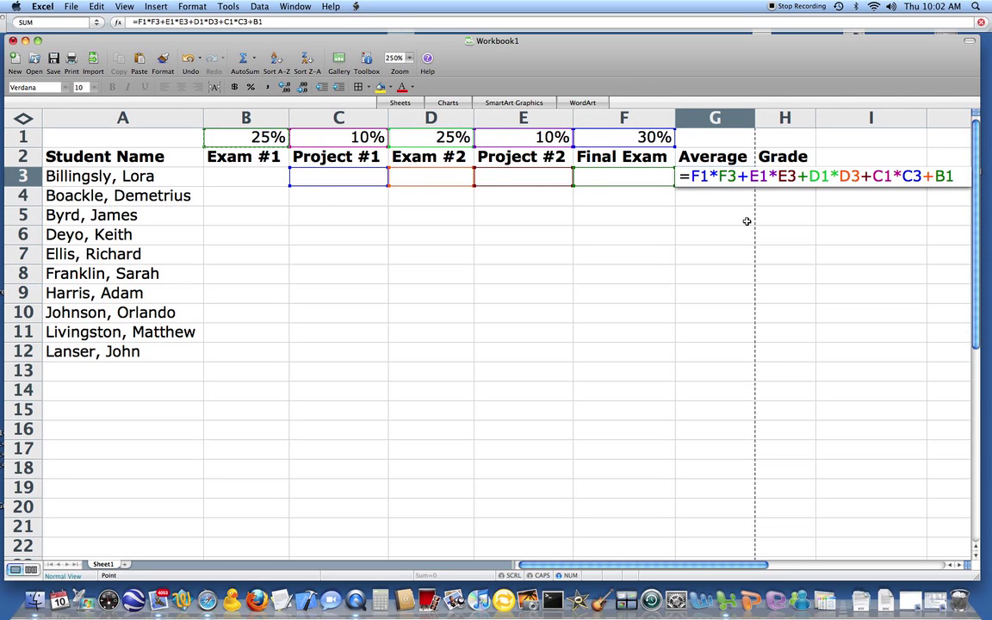
type("*")
key("Left")
key("Left")
key("Left")
key("Left")
key("Left")
key("Left")
key("Right")
key("Right")
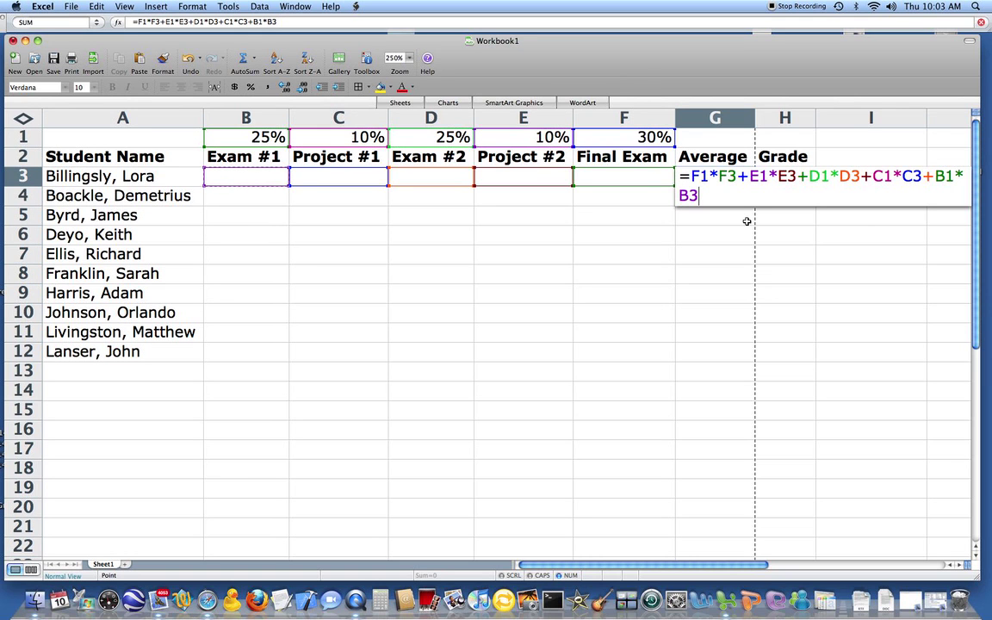
key("Return")
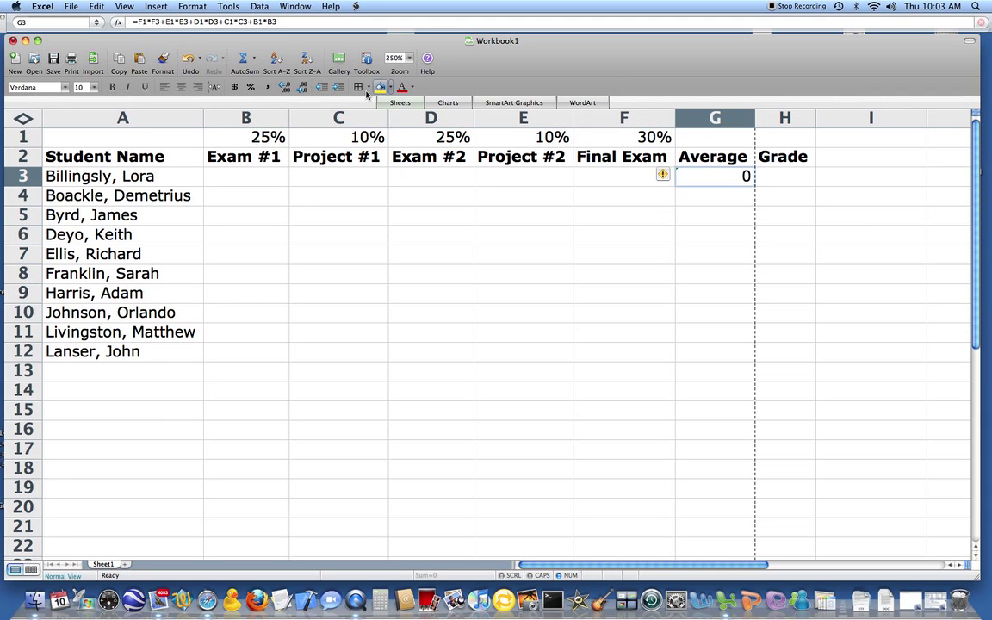
- Edit the G3 formula so the F1 and E1 weight references become absolute, $F$1 and $E$1
left_click(288, 22)
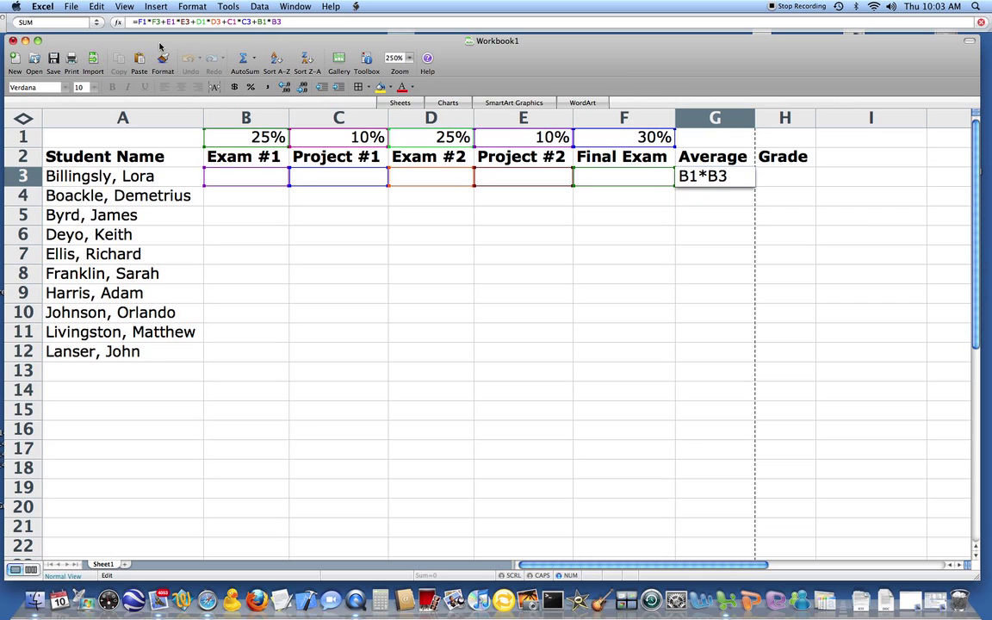
key("Home")
key("Right")
type("$F$")
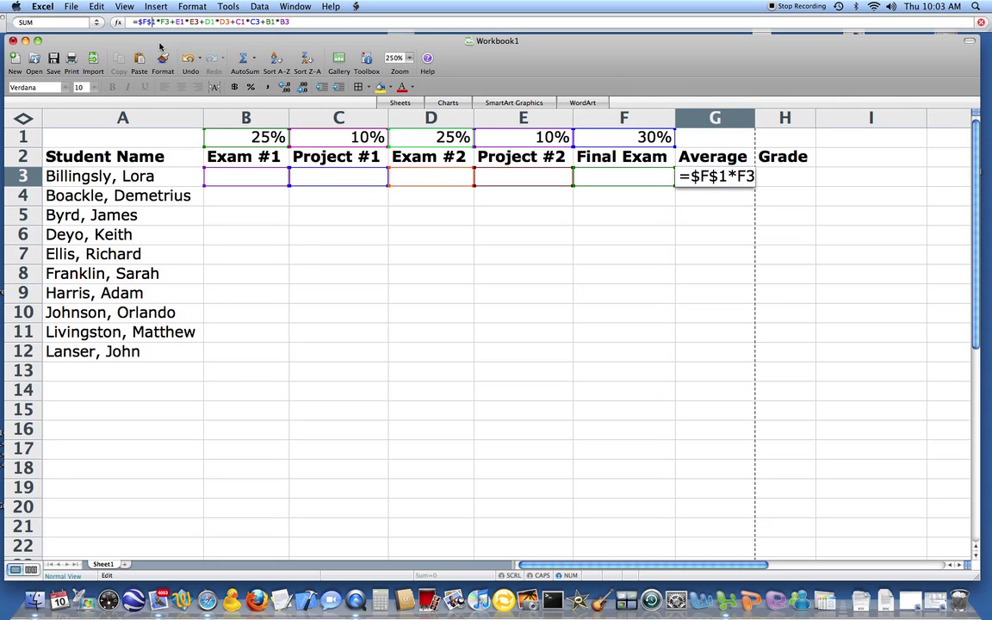
key("Right")
key("Right")
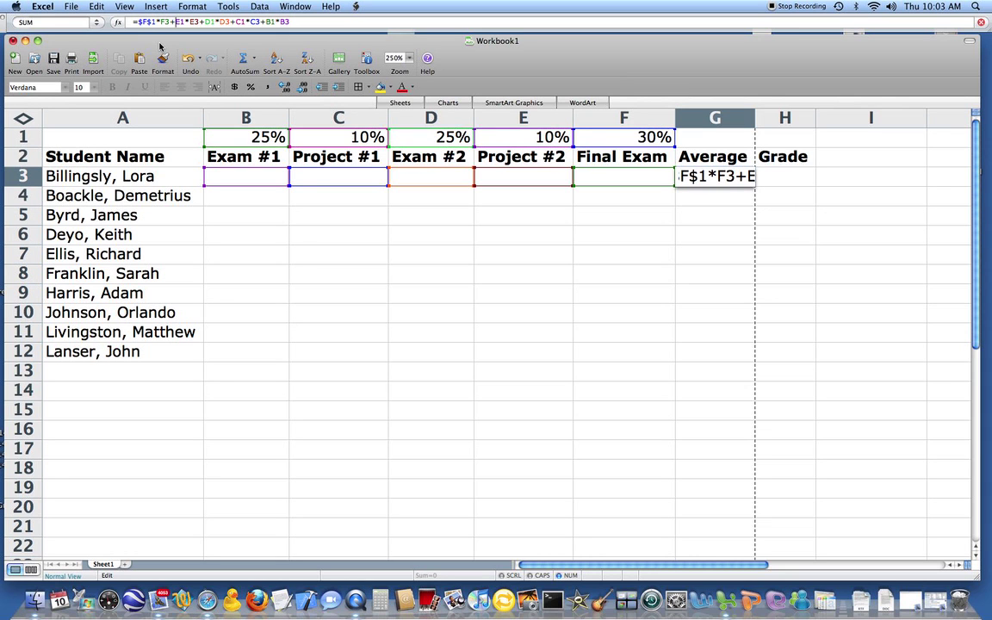
type("$F")
type("$E$")
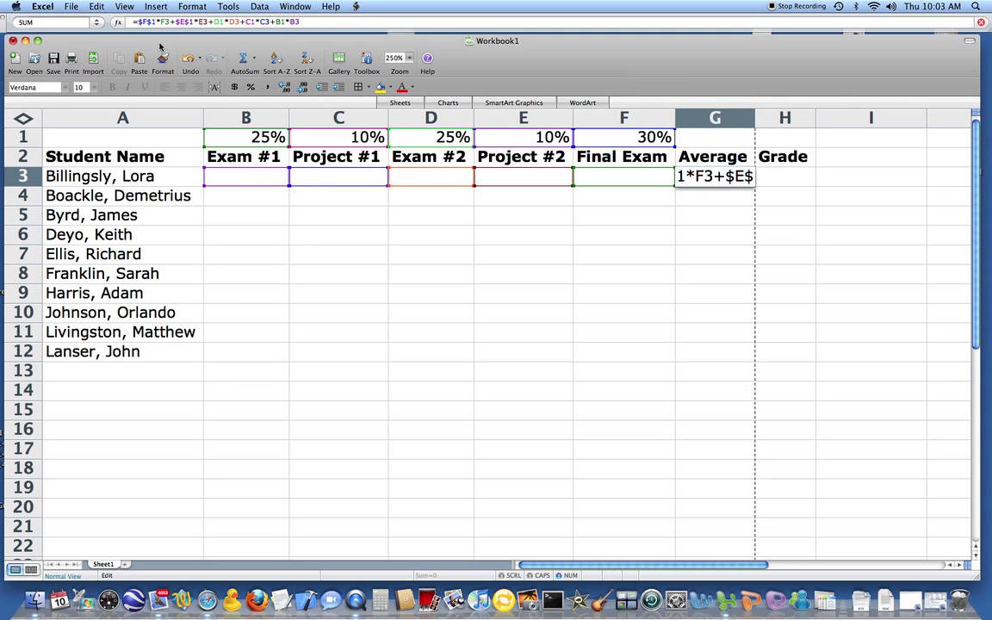
- Change the Exam #2 weight reference in the G3 formula to the absolute $D$1
key("Right")
key("Right")
key("Right")
key("Right")
key("Right")
key("Right")
key("Right")
key("Right")
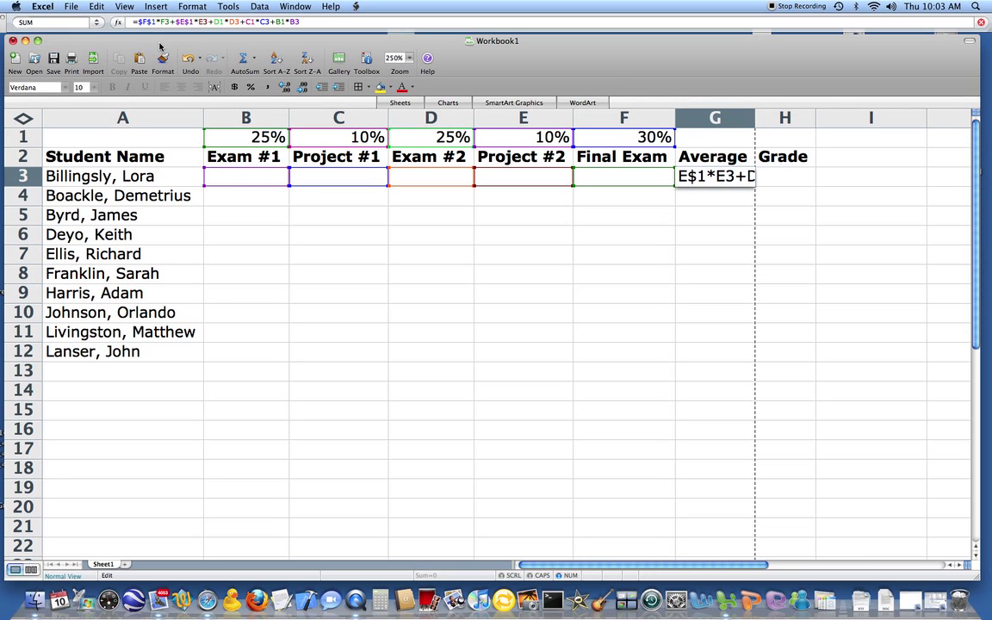
type("$F")
type("$D$")
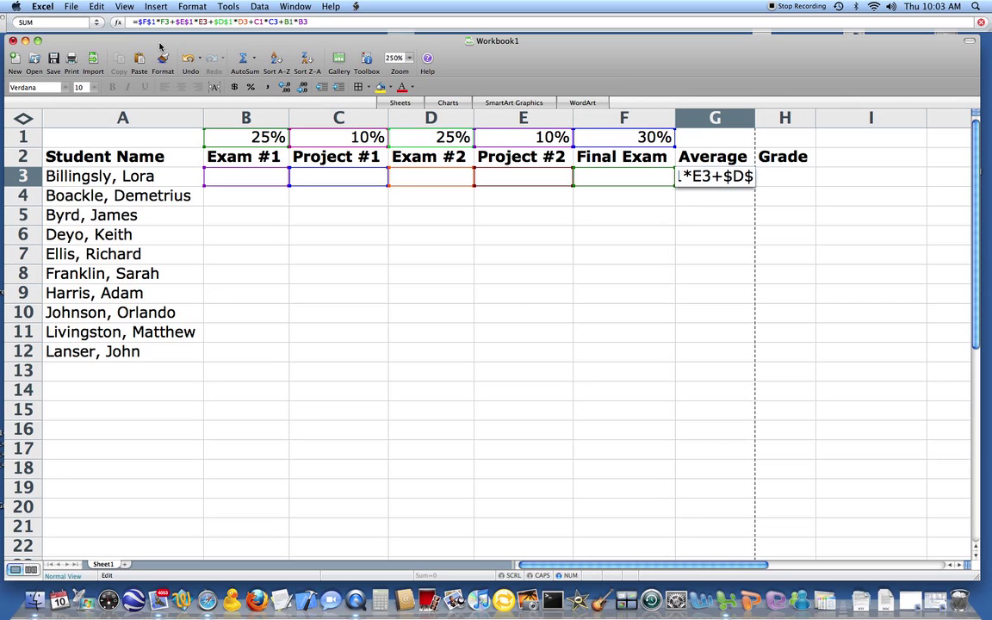
- Change the Project #1 weight reference in the G3 formula to the absolute $C$1
key("Right")
key("Right")
key("Right")
key("Right")
key("Right")
type("$F$")
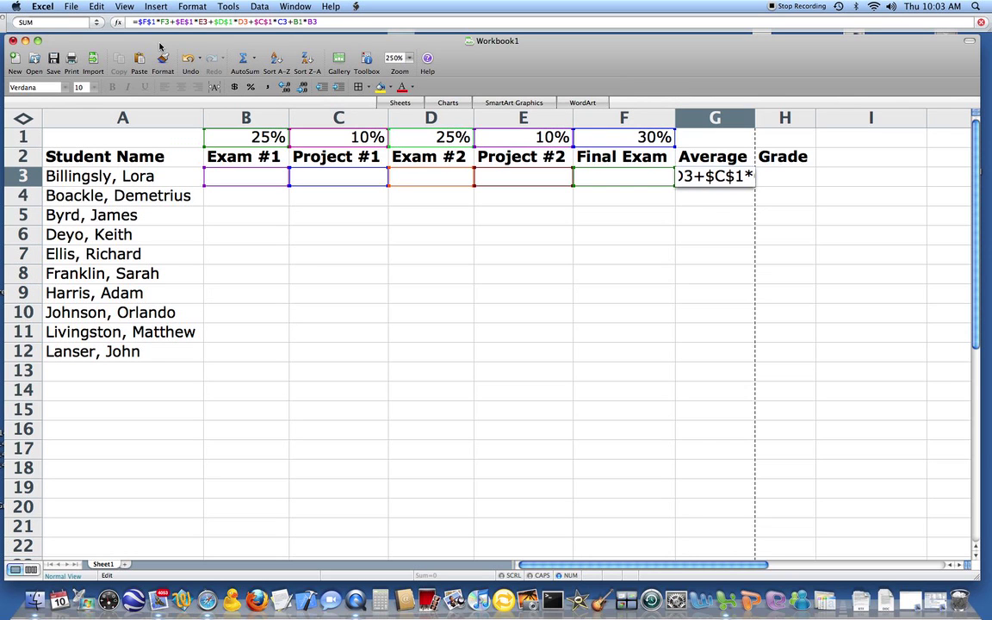
- Change the Exam #1 weight reference to the absolute $B$1 and enter the edited G3 formula
key("Right")
key("Right")
key("Right")
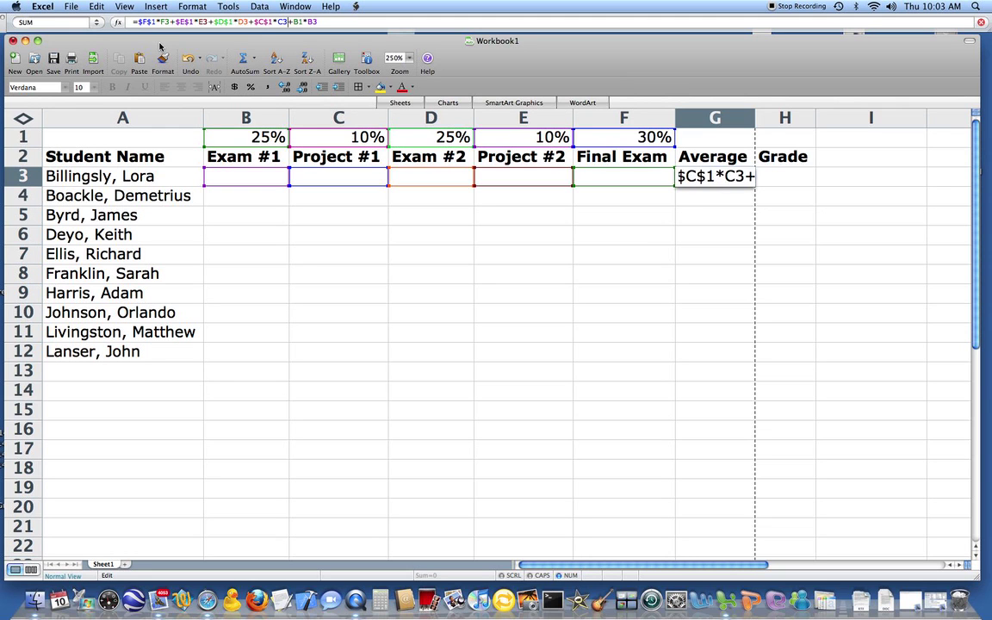
key("Right")
type("$")
key("Right")
type("$")
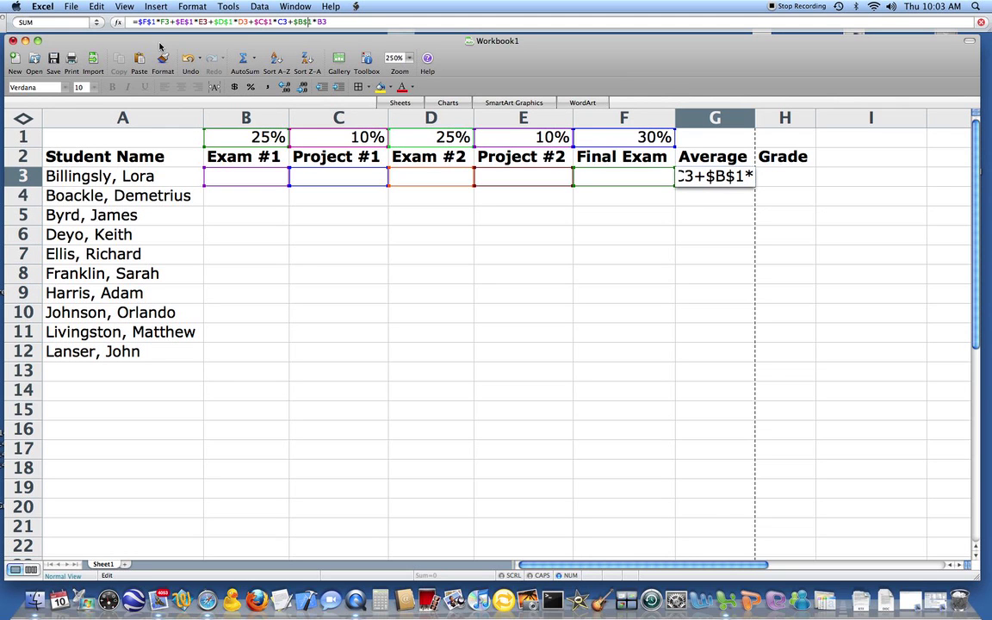
key("Return")
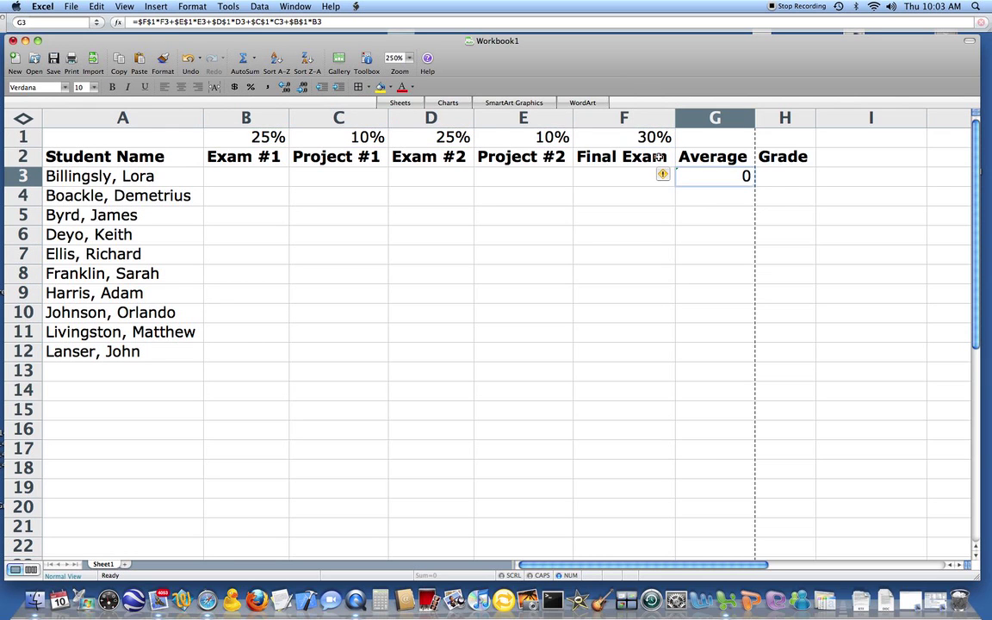
- Fill the average formula from G3 down through G12 and open the copied formula in G4 to inspect its references
double_click(695, 177)
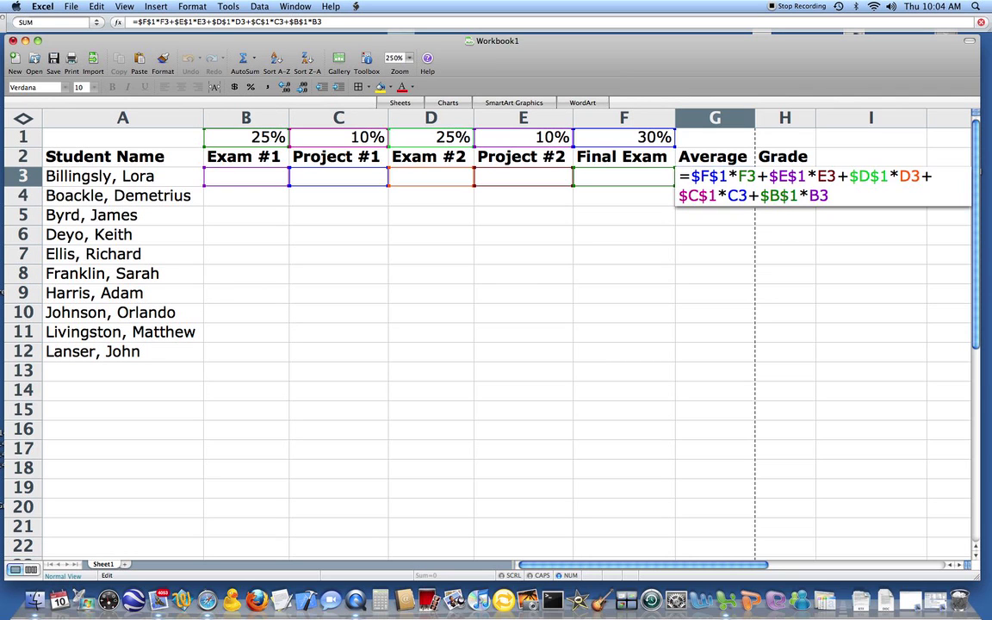
key("Return")
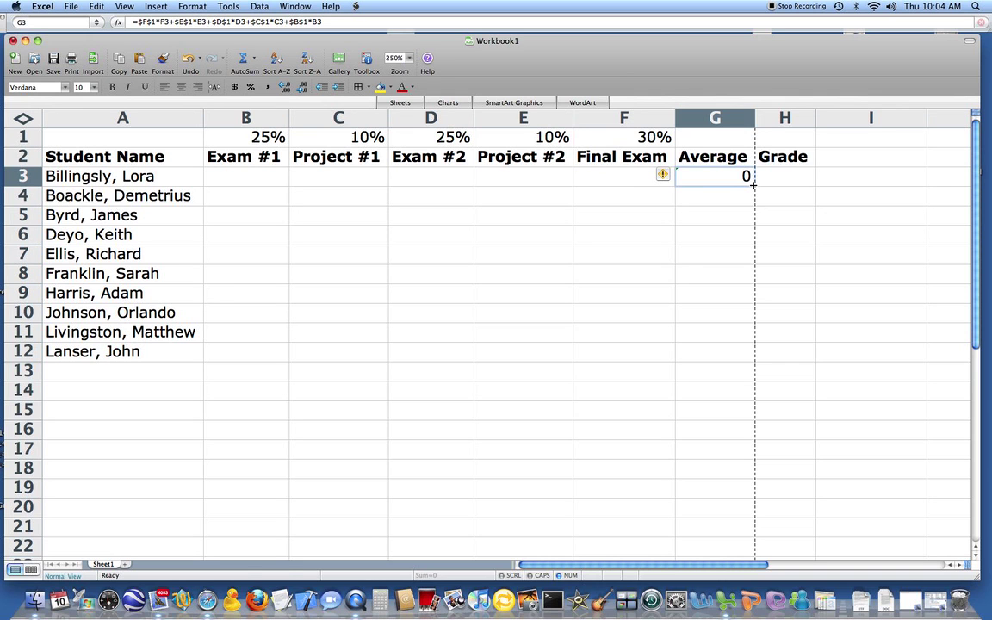
left_click_drag(753, 185, 751, 364)
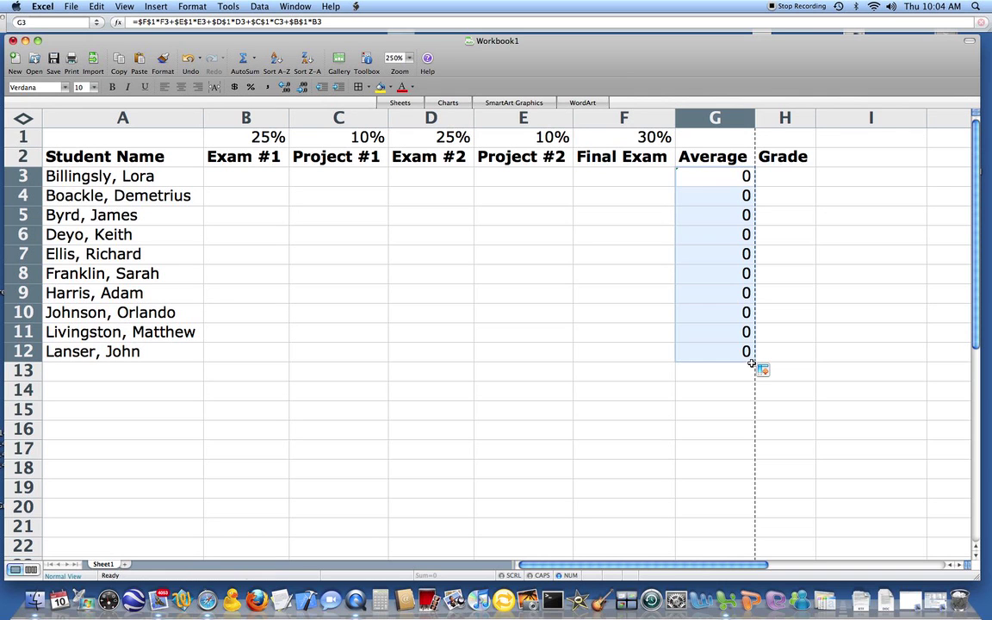
double_click(728, 201)
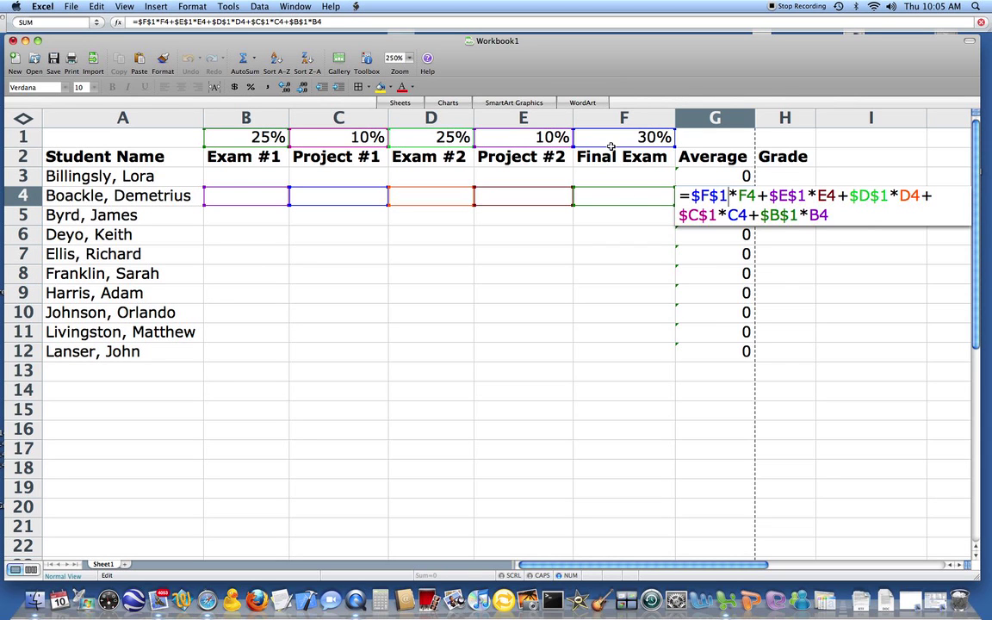
- Inspect the copied average formulas in G5, G7 and G9 to check their weight and score references
key("Return")
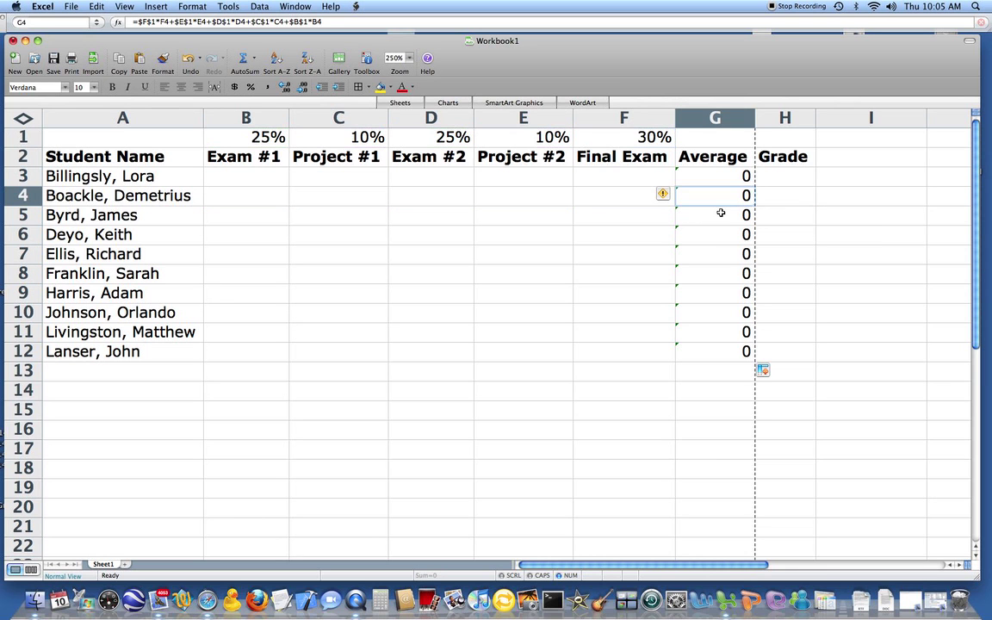
double_click(721, 213)
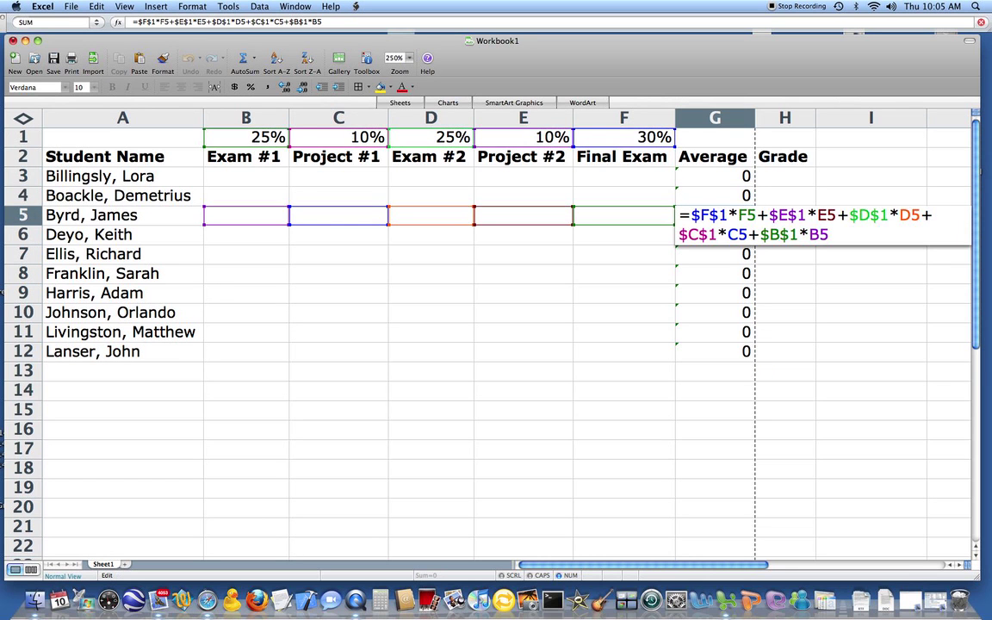
key("Return")
double_click(719, 253)
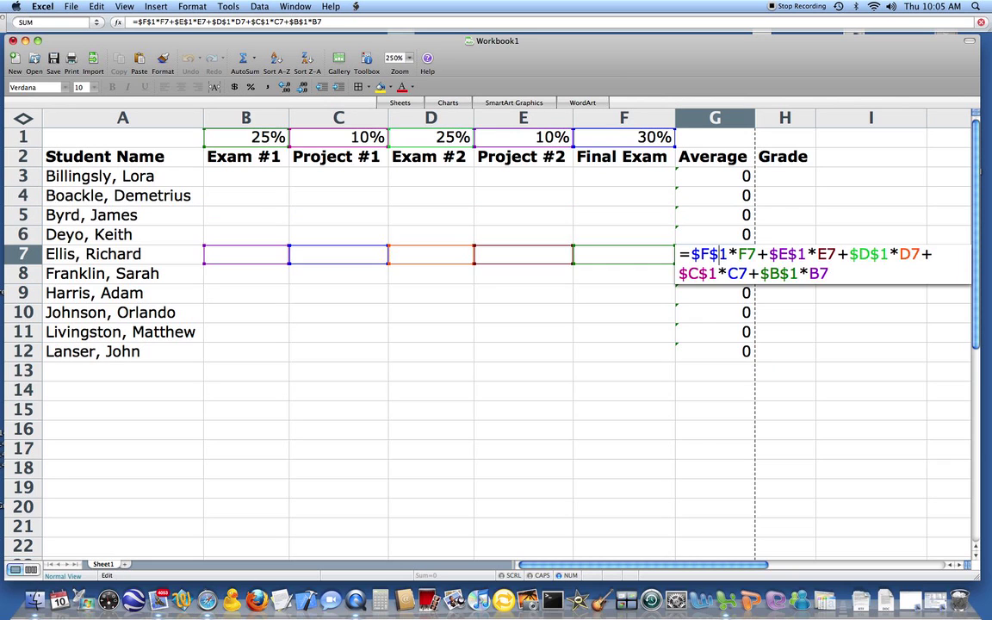
key("Return")
double_click(711, 292)
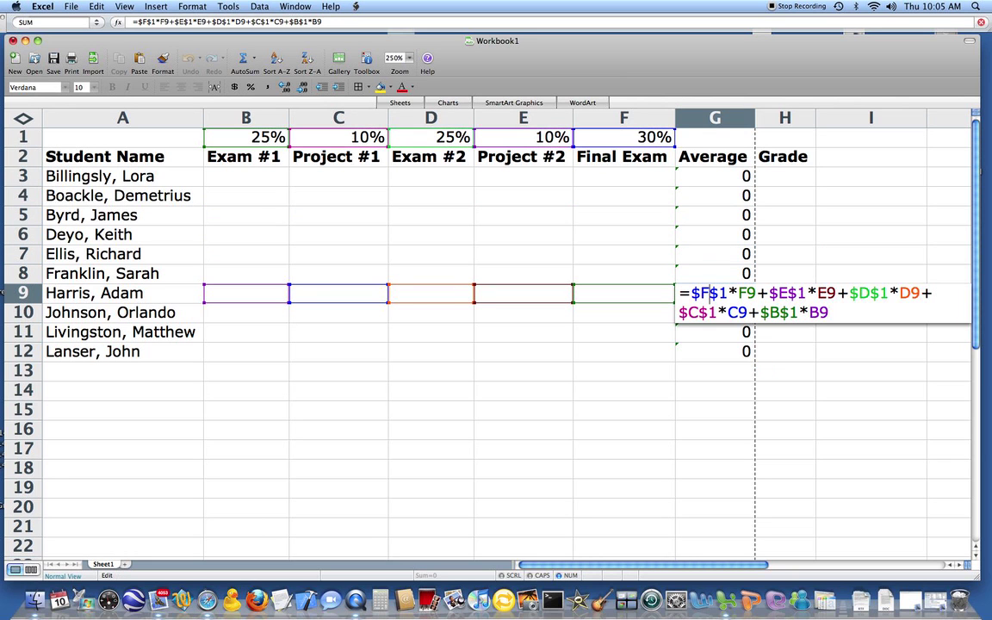
key("Return")
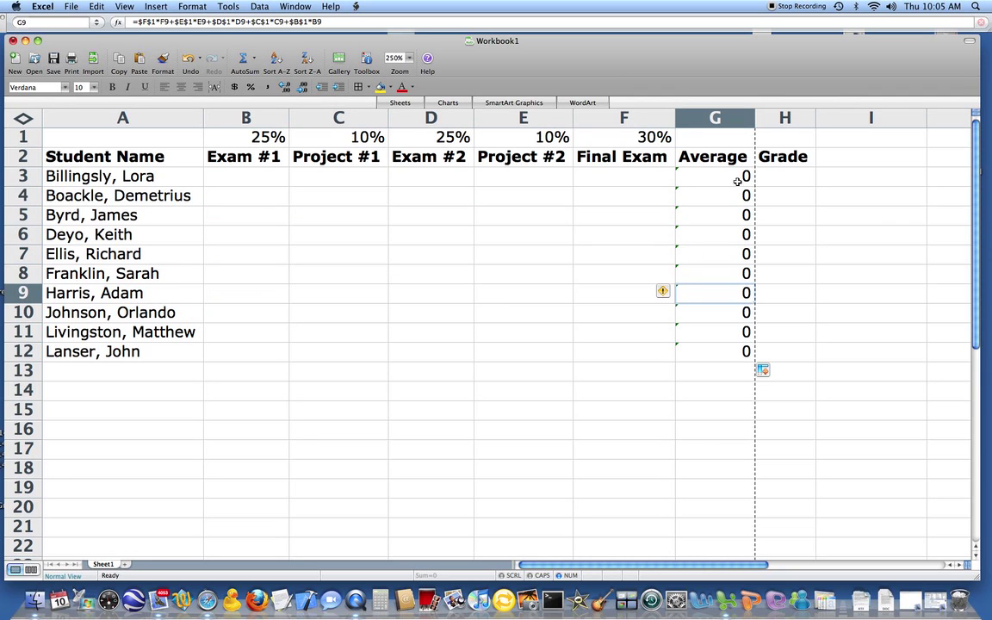
- Begin a nested IF formula in H3 that returns "A" when the average in G3 is at least 89.5
left_click(766, 179)
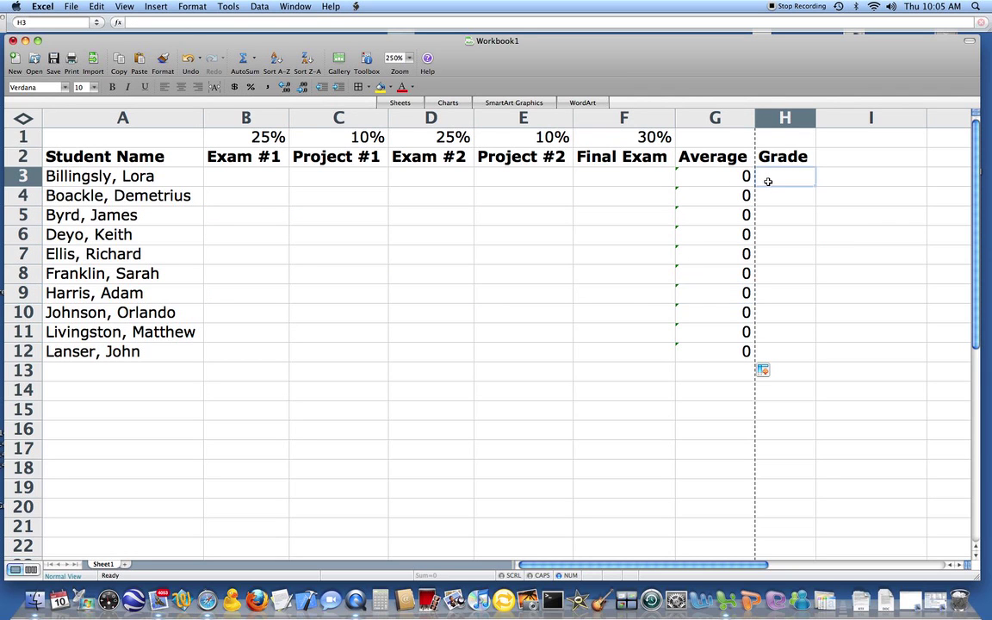
type("=")
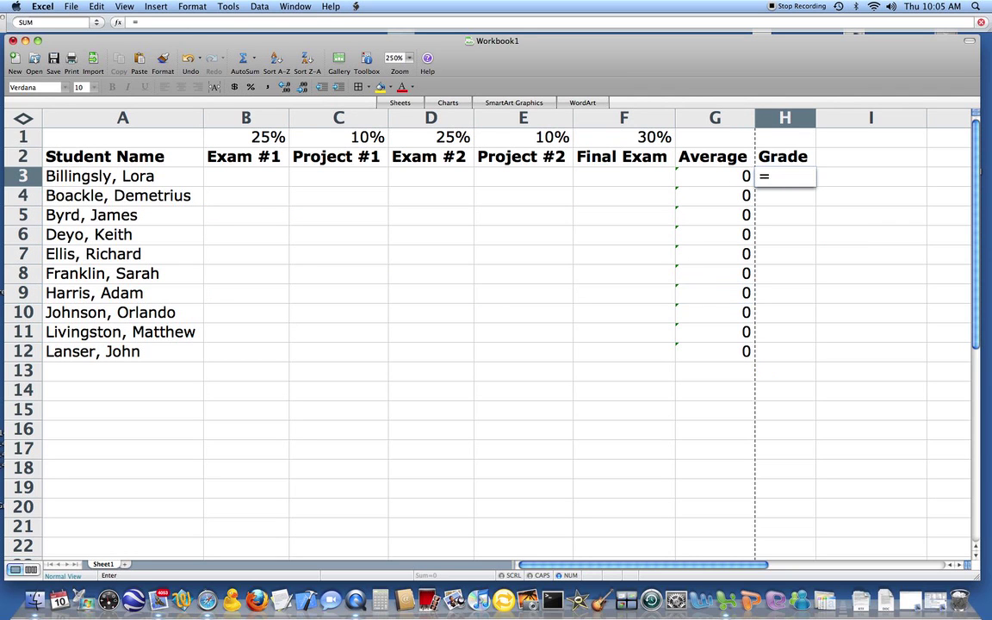
type("(if(")
key("Left")
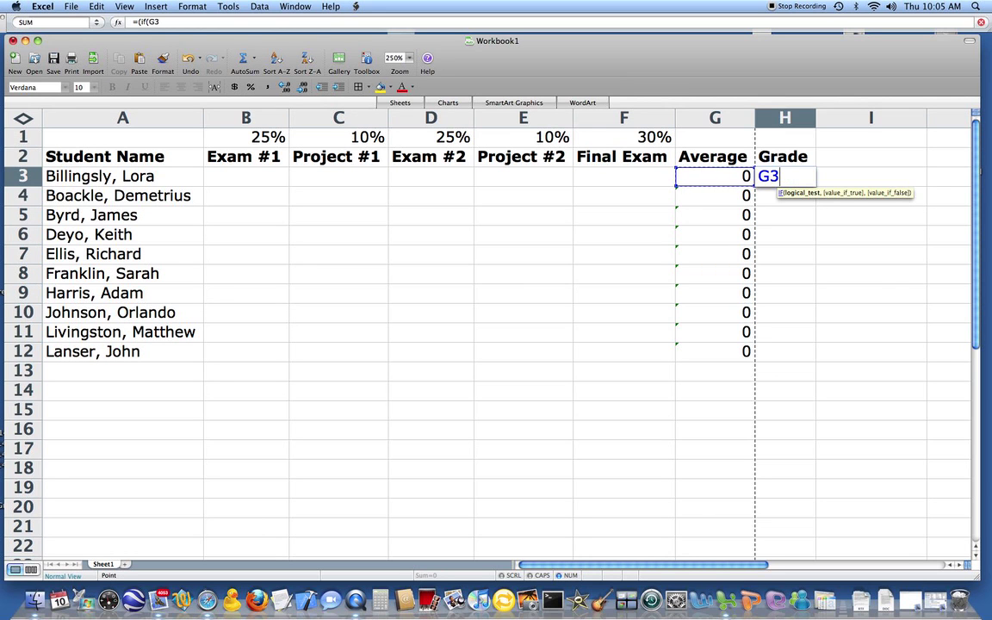
type(">=")
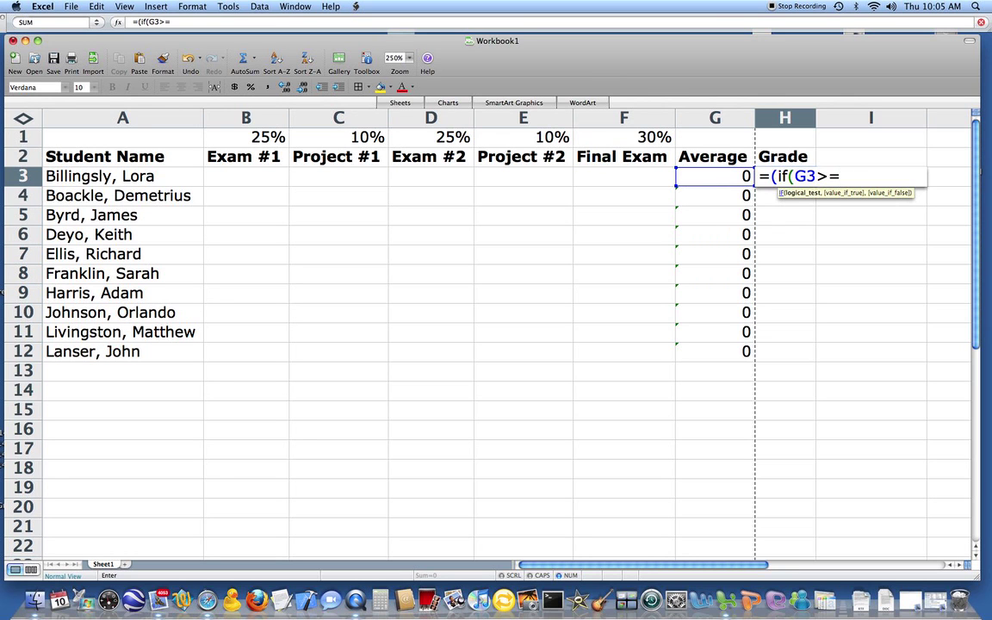
type("89.5,\"A")
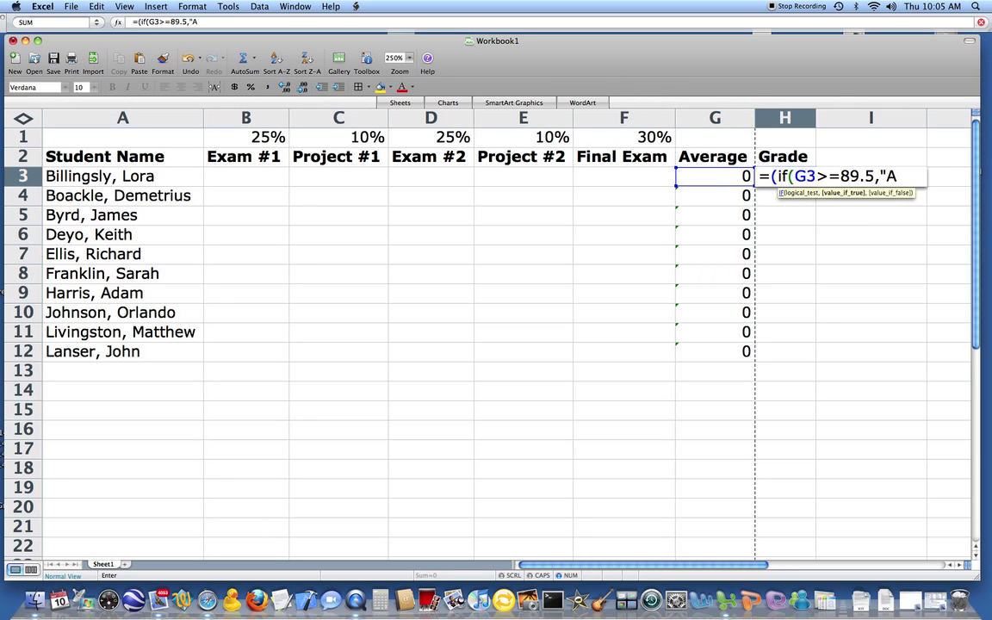
type("\",if")
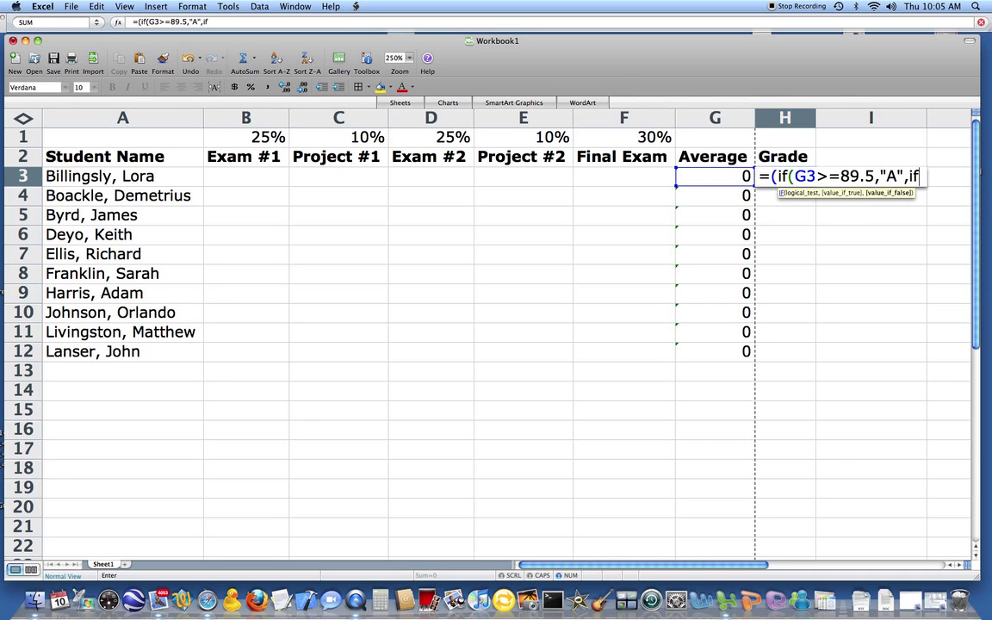
- Extend the H3 formula with a nested IF that returns "B" when G3 is at least 79.5
type("(")
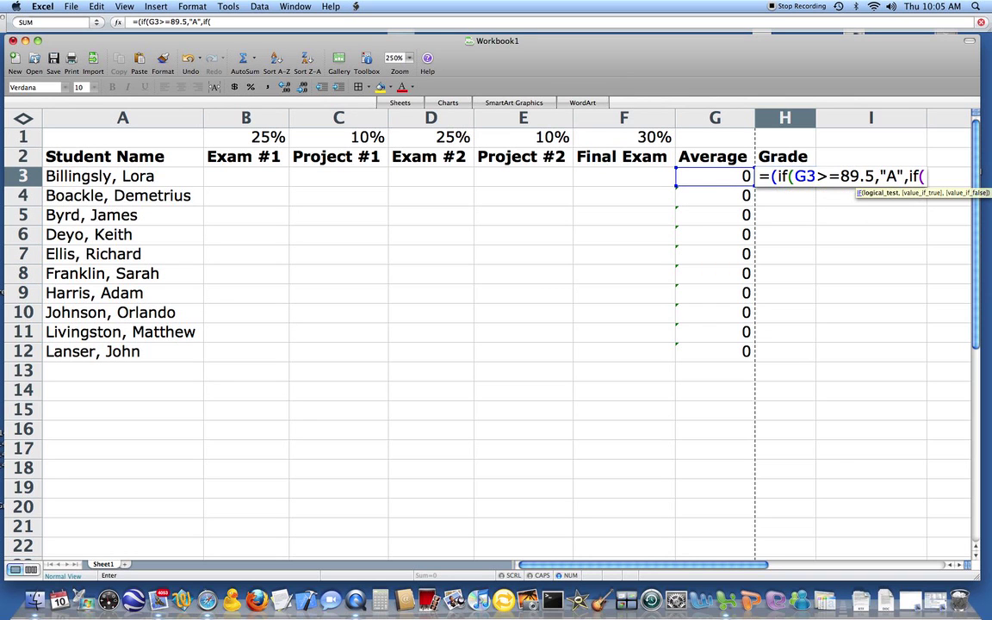
type("g3>=")
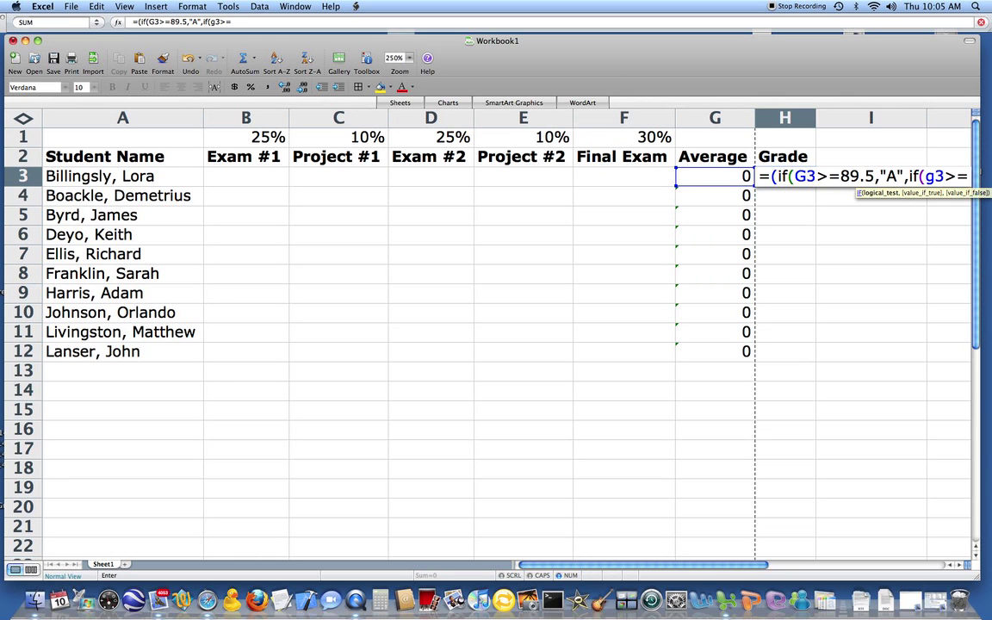
type("79.")
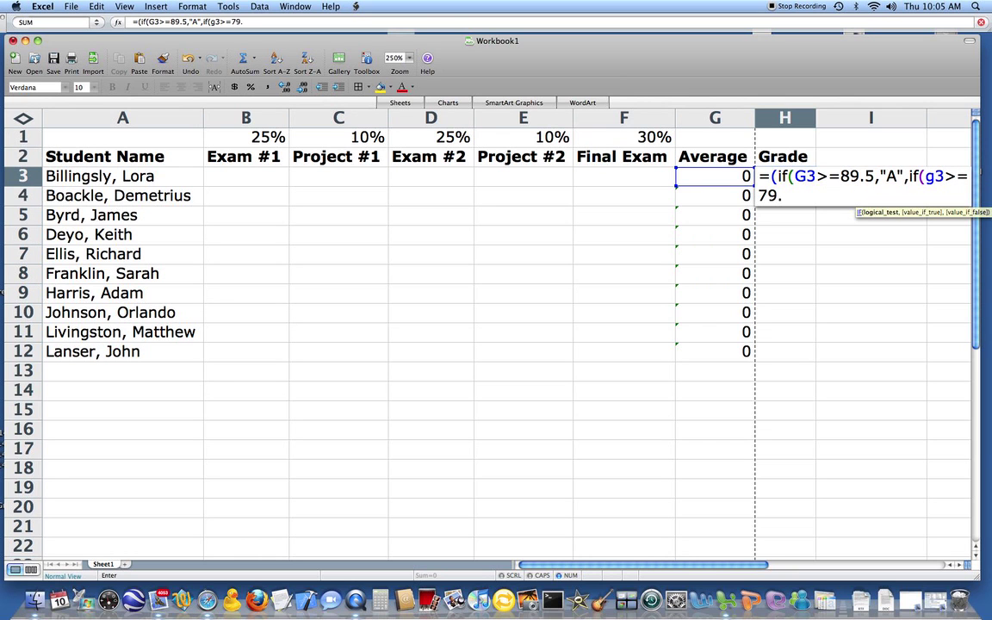
type("5,")
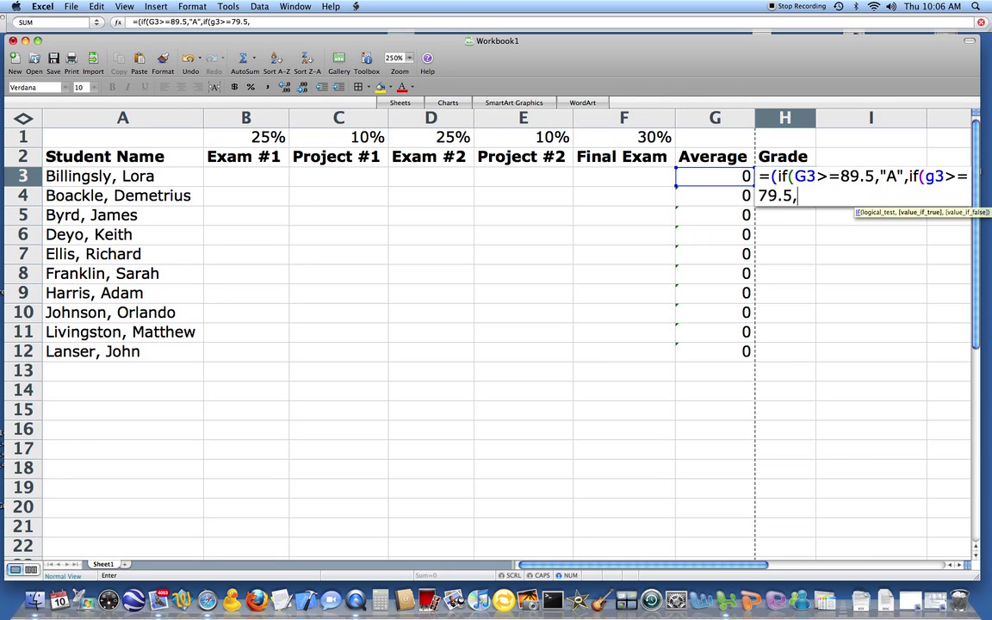
type("\"B\",I")
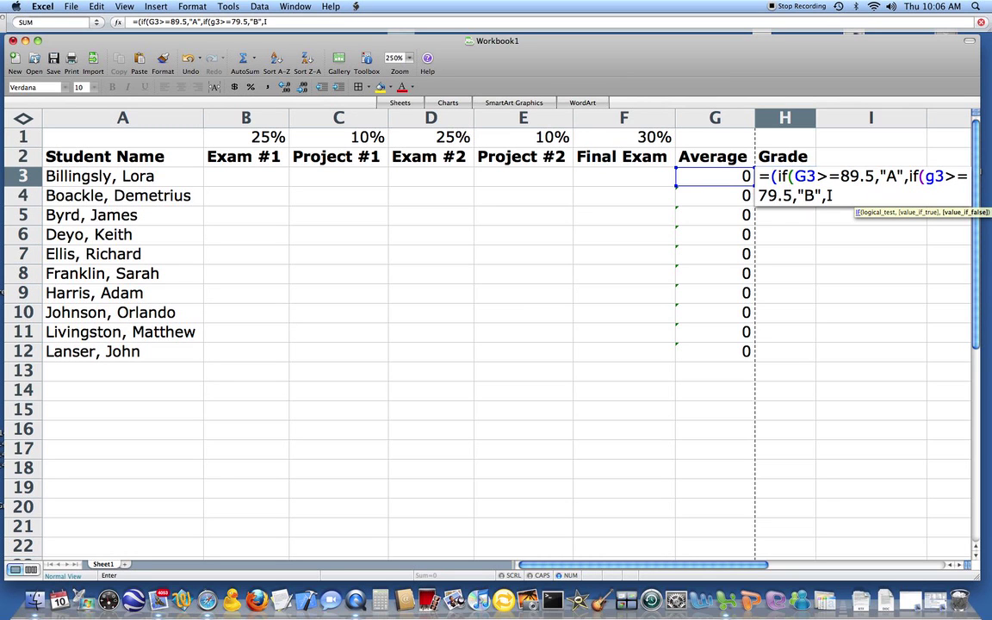
key("BackSpace")
- Complete the H3 formula with "C" from 69.5, "D" from 59.5 and otherwise "F", and fill it down through H12
type("if(g3>")
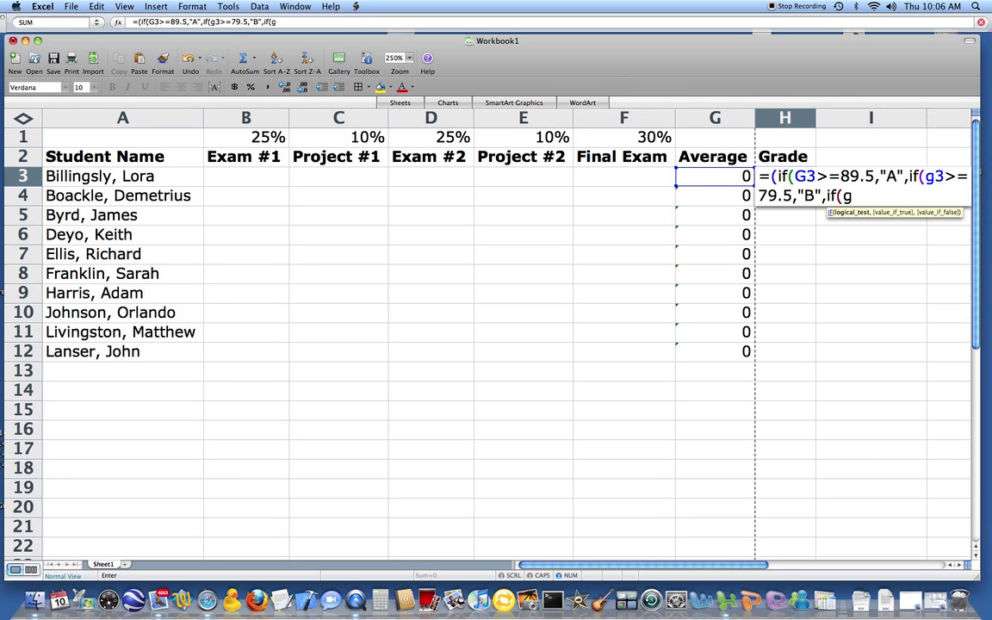
type("=69.5,\"C\",if(g3>=59.5,\"D\"")
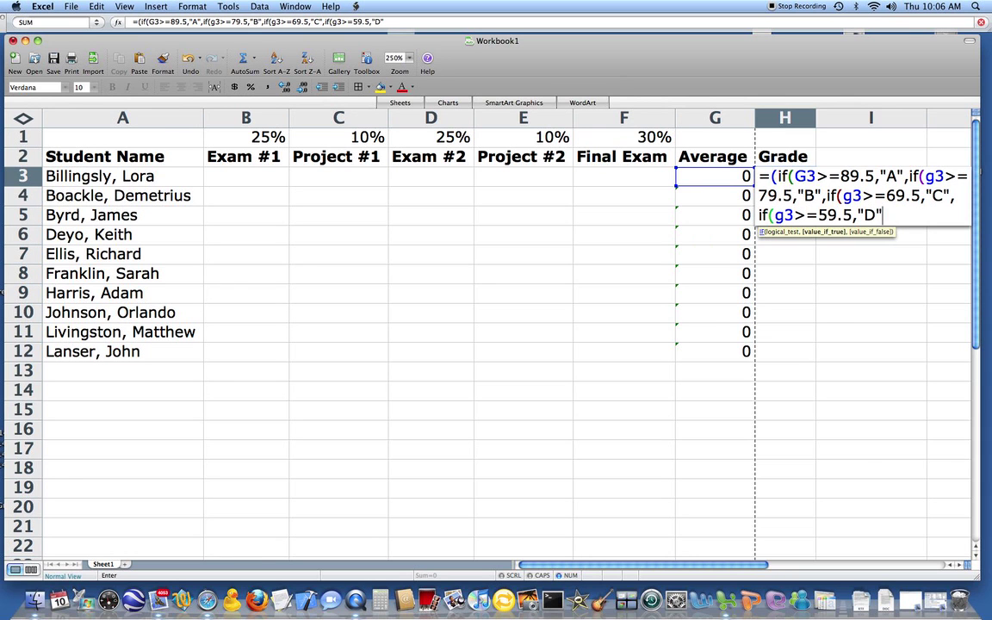
type(",\"F\"")
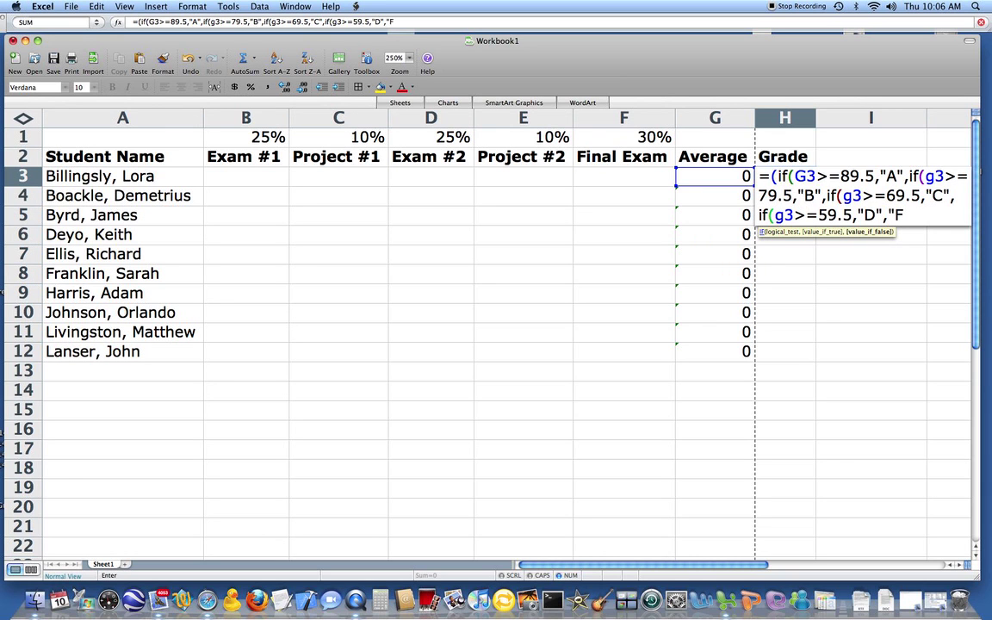
type("))")
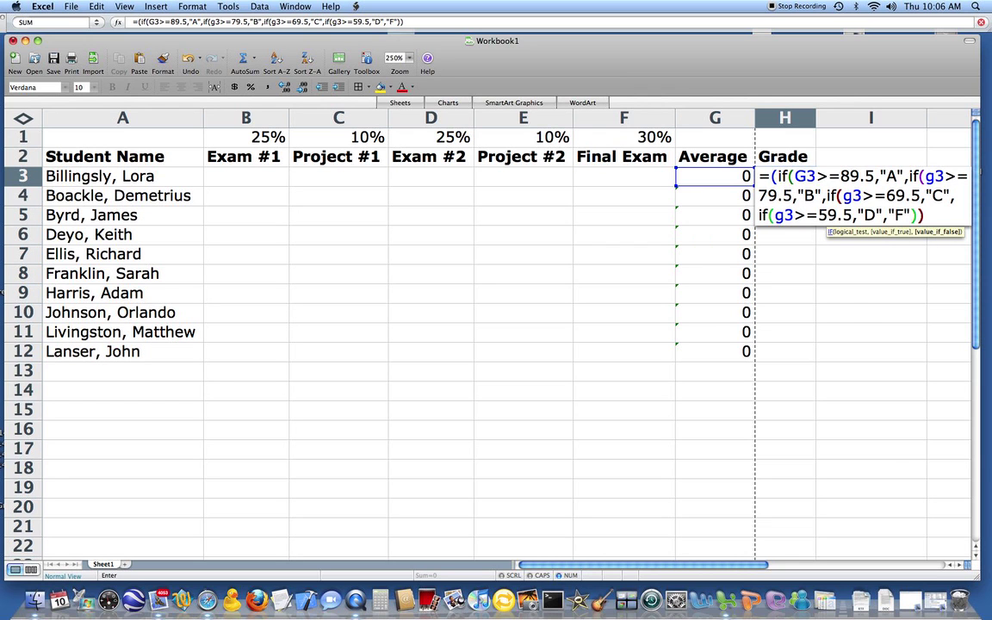
type("))")
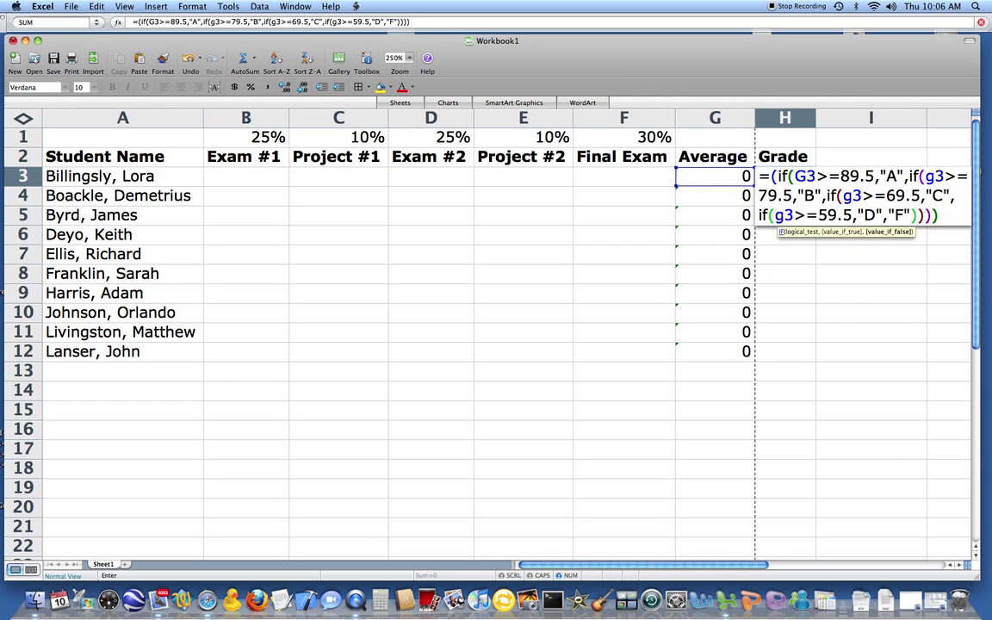
type(")")
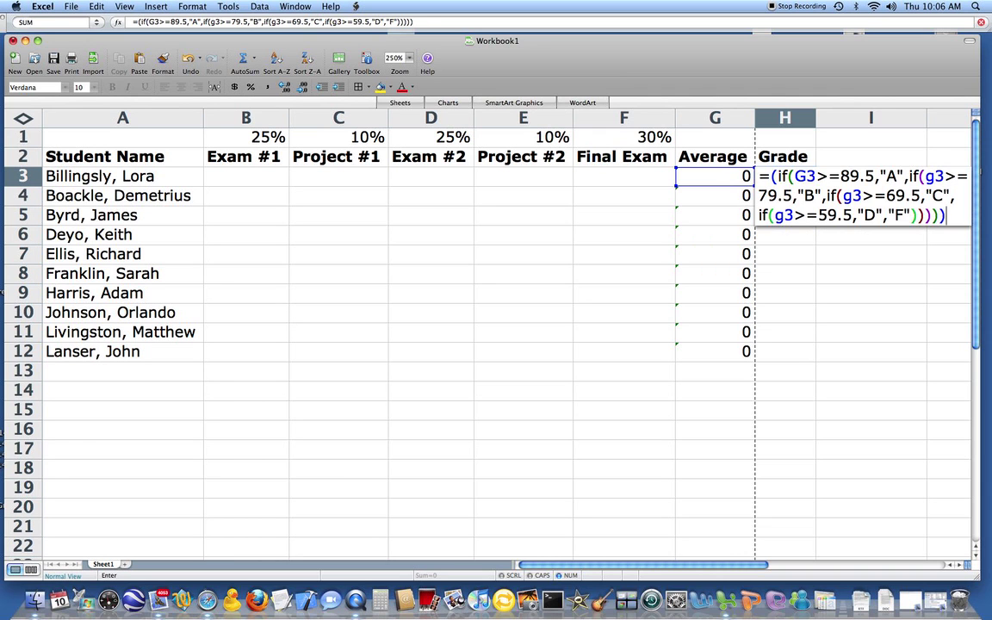
key("Return")
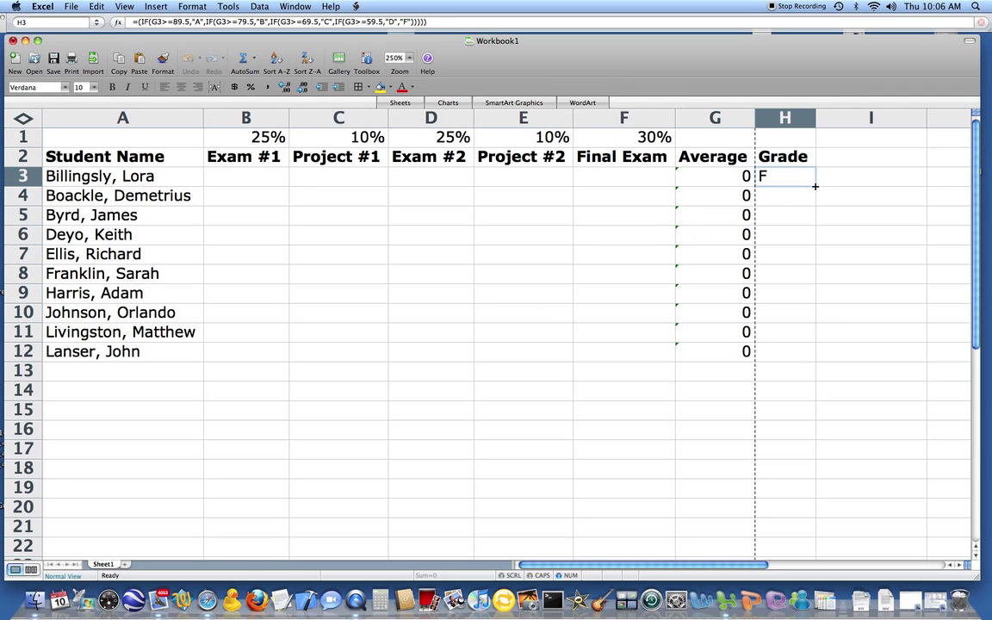
left_click_drag(814, 186, 801, 357)
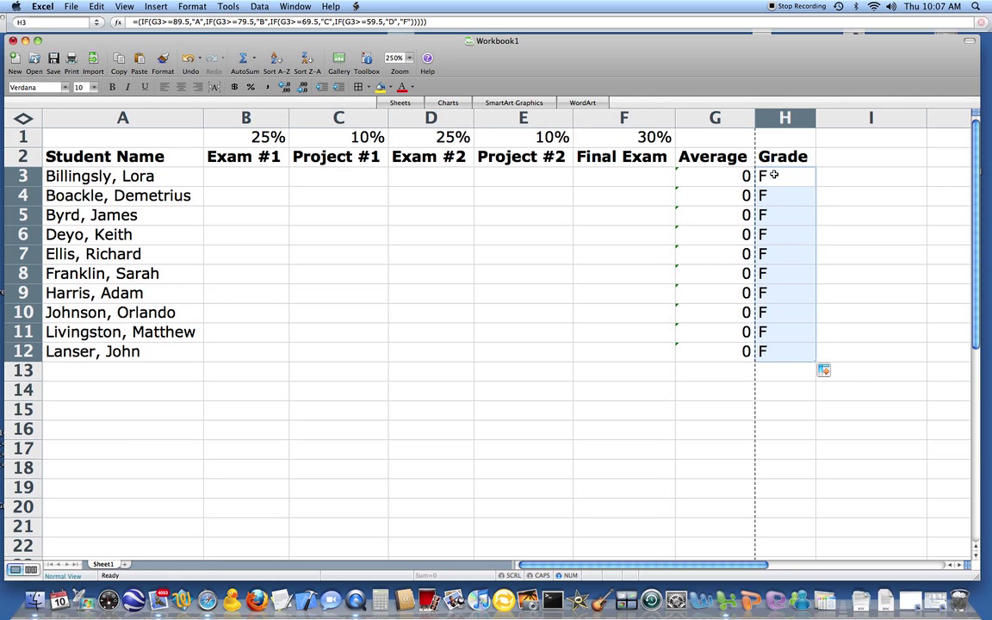
- Enter the Exam #1 scores 90, 95, 98, 74 and 63 in B3 through B7
left_click(254, 177)
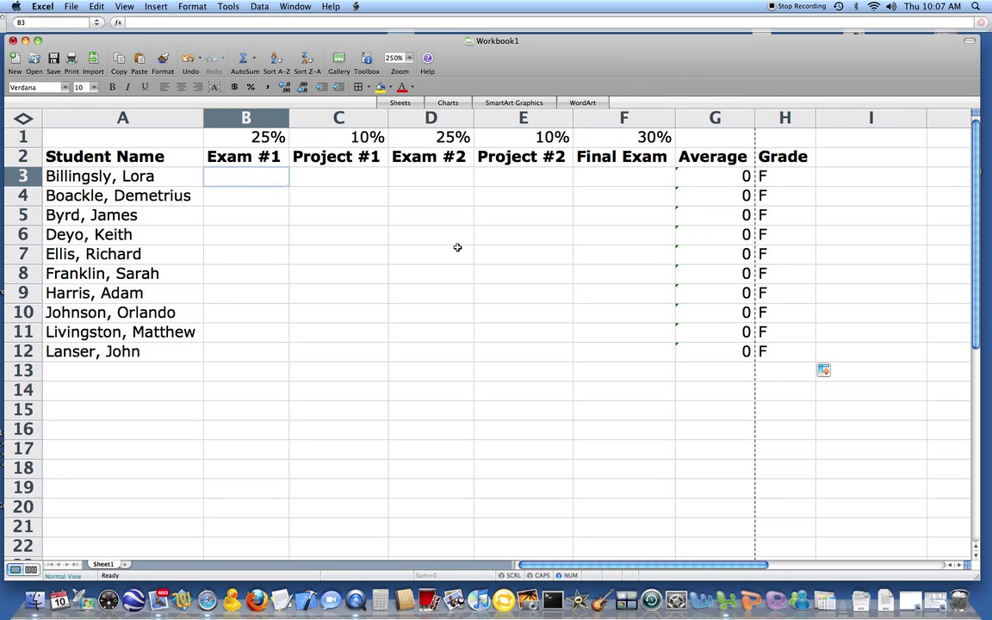
type("90")
key("Return")
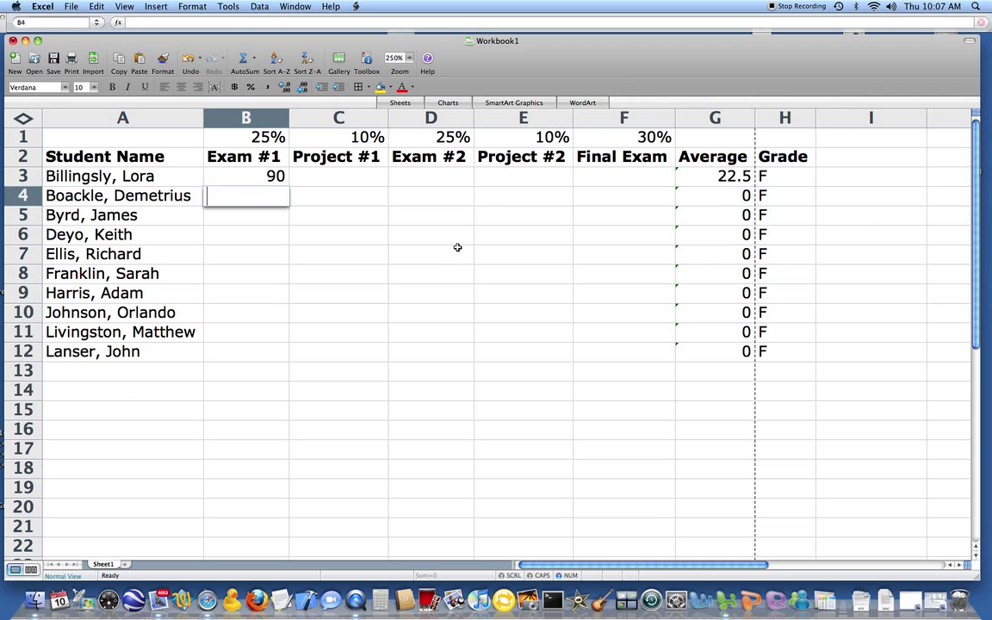
type("95")
key("Return")
type("98")
key("Return")
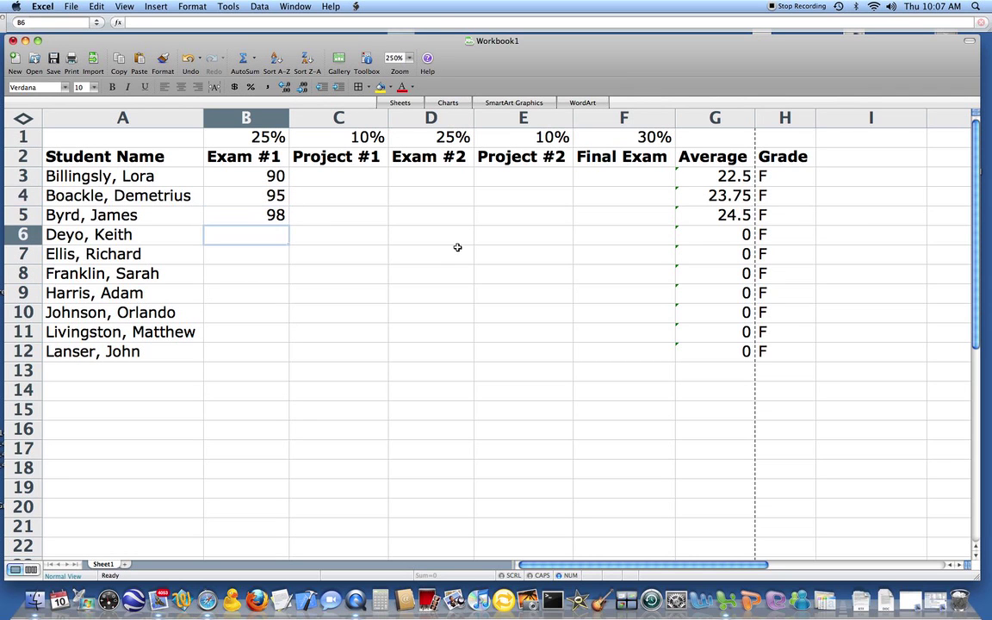
type("74")
key("Return")
type("63")
key("Return")
- Enter the remaining Exam #1 scores 100, 89, 74, 65 and 22 in B8 through B12
type("100")
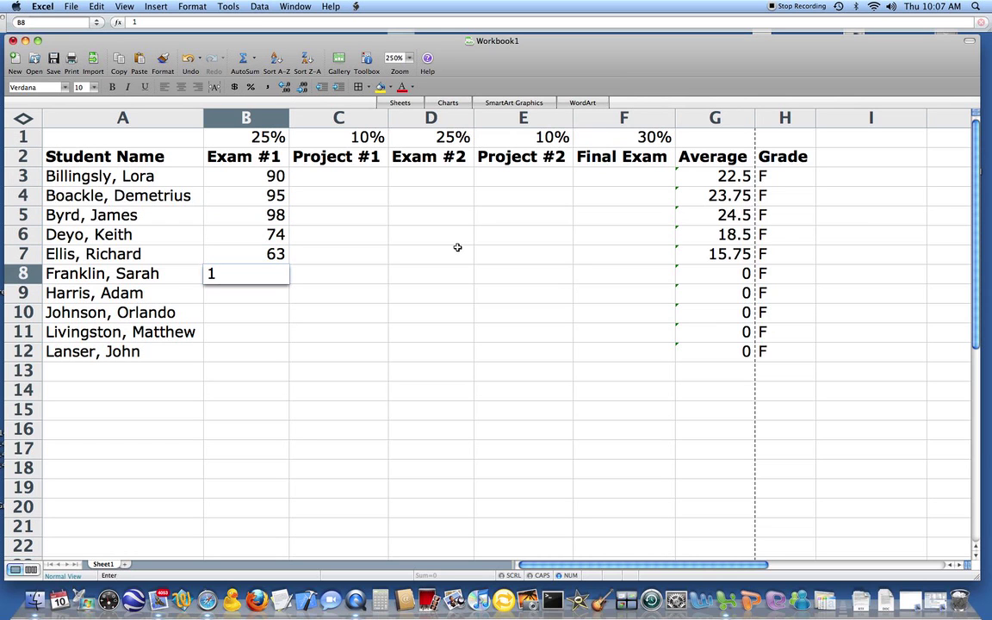
key("Return")
type("89")
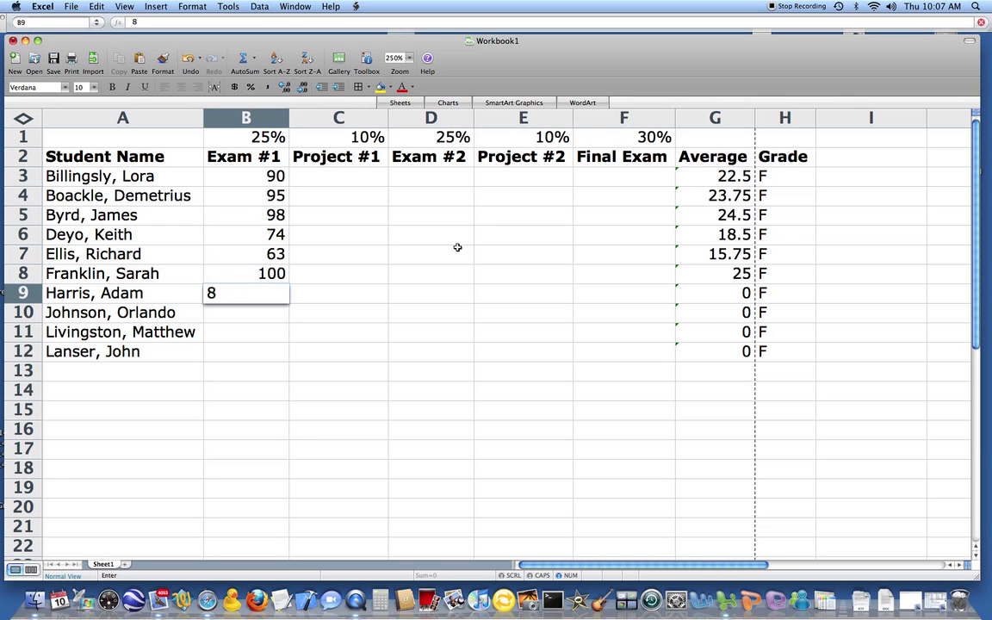
key("Return")
type("74")
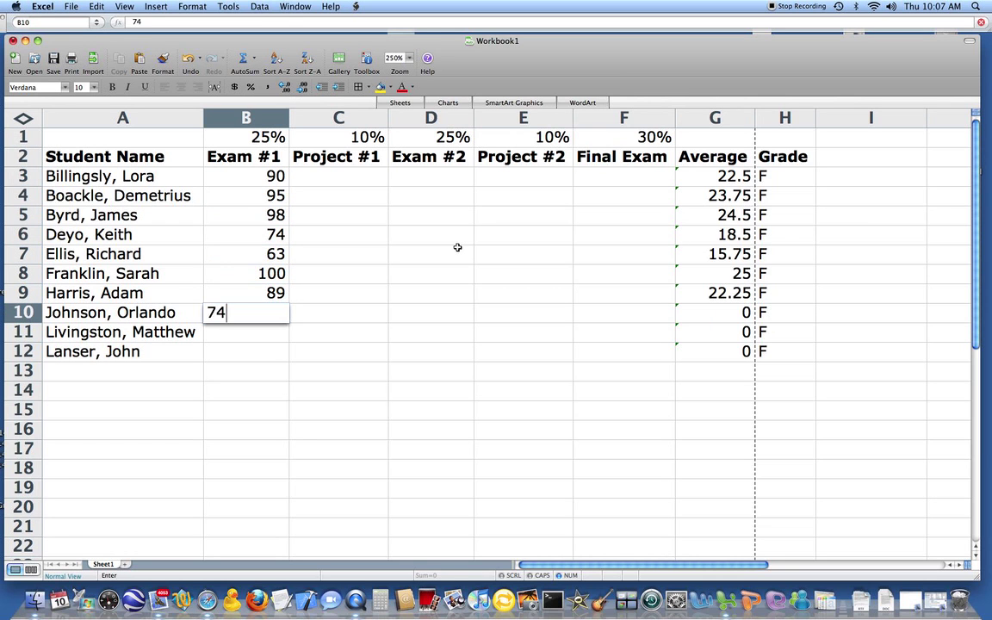
key("Return")
type("65")
key("Return")
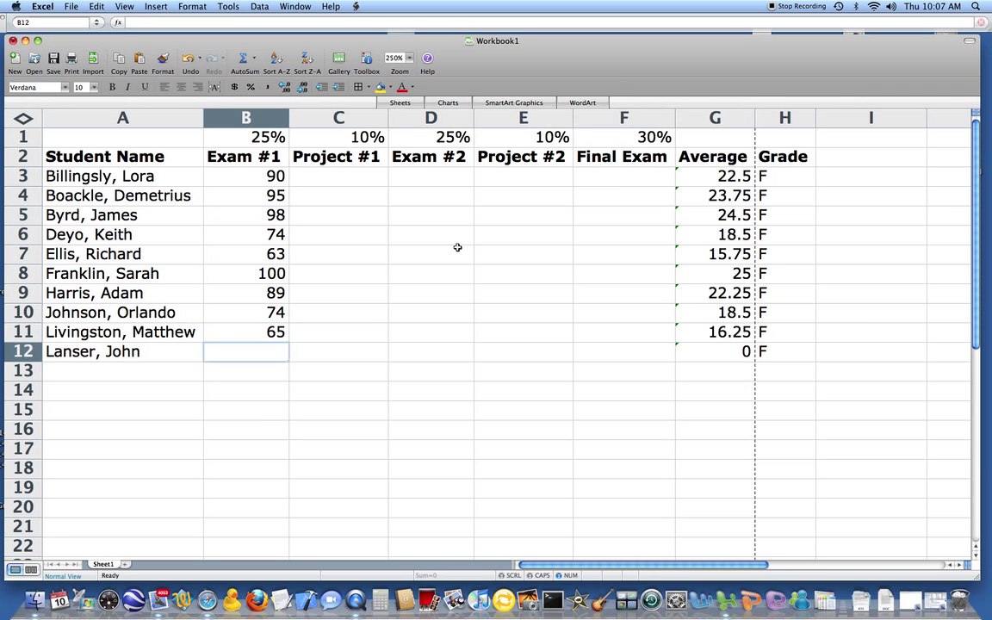
type("22")
key("Up")
- Enter a Project #1 score of 100 in each of the cells C3 through C6
key("Up")
key("Up")
key("Up")
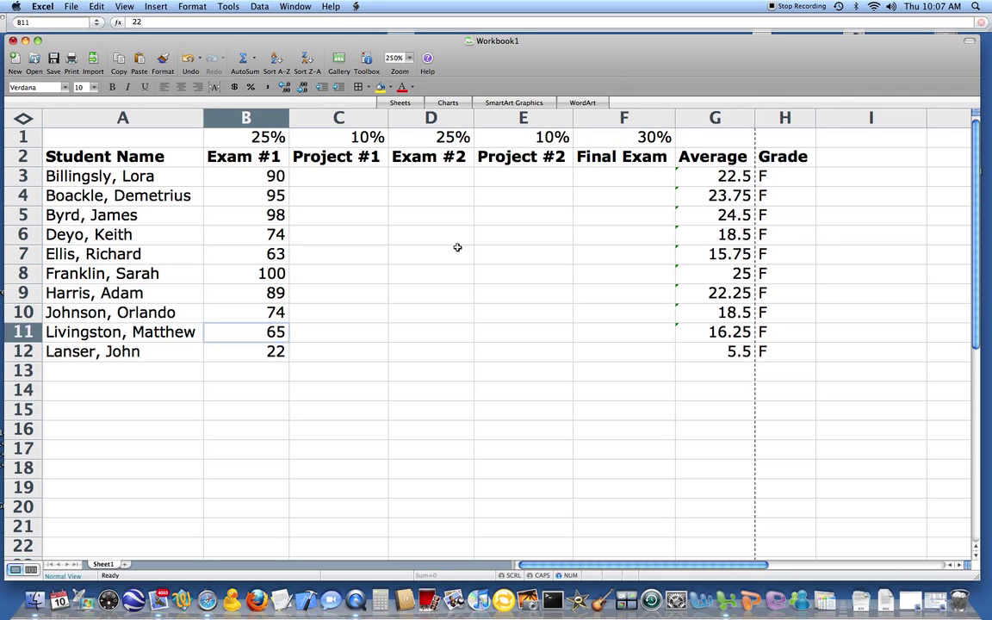
key("Up")
key("Up")
key("Up")
key("Up")
key("Up")
key("Right")
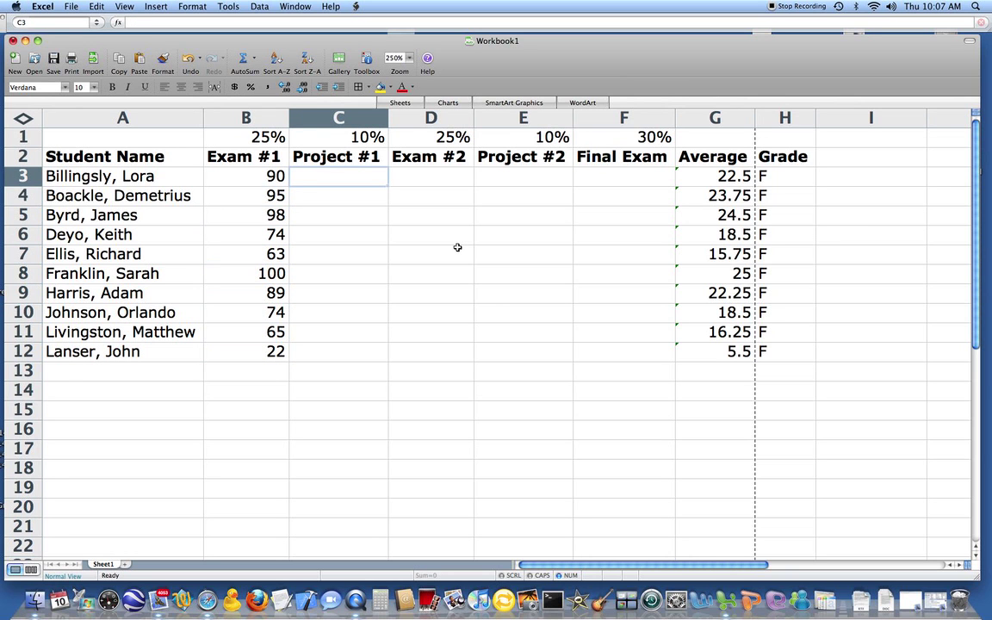
type("100")
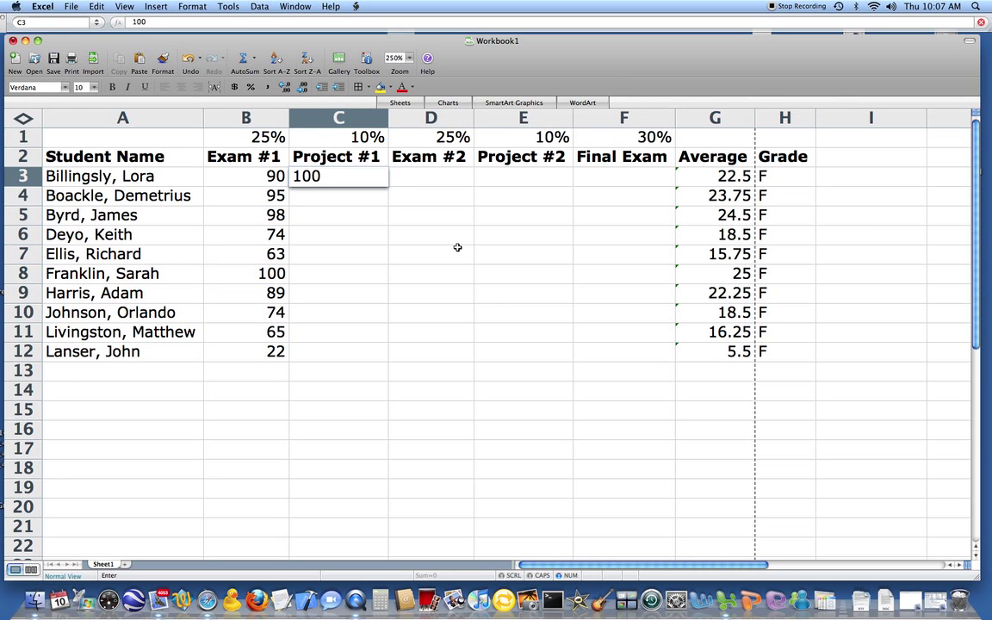
key("Return")
type("100")
key("Return")
type("10")
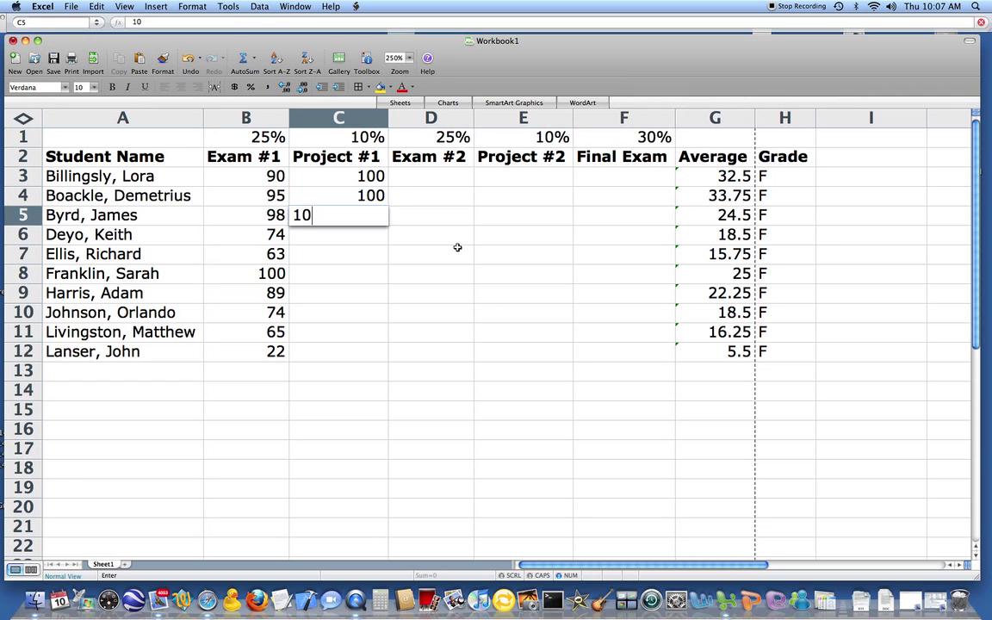
type("0")
key("Return")
type("100")
key("Return")
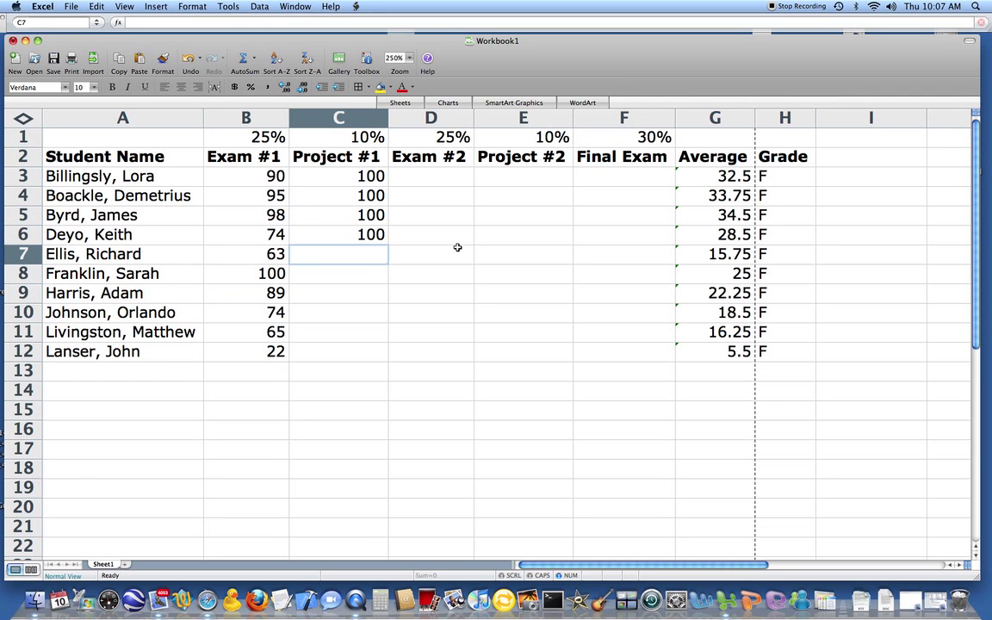
- Enter the remaining Project #1 scores: 50 in C7, 100 in C8 through C11, and 0 in C12
type("50")
key("Return")
type("100")
key("Return")
type("100")
key("Return")
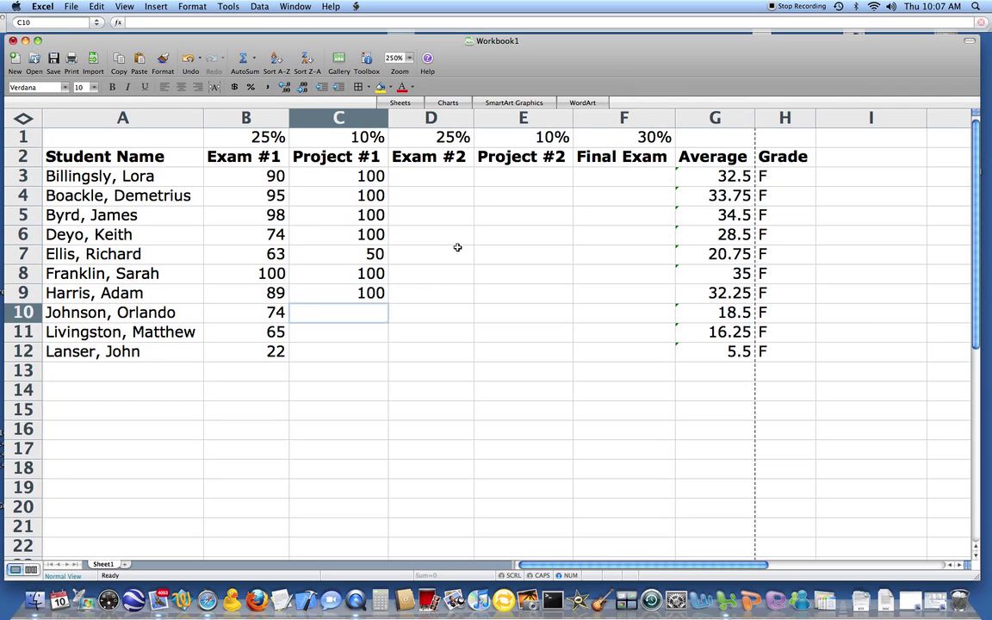
type("100")
key("Return")
type("10")
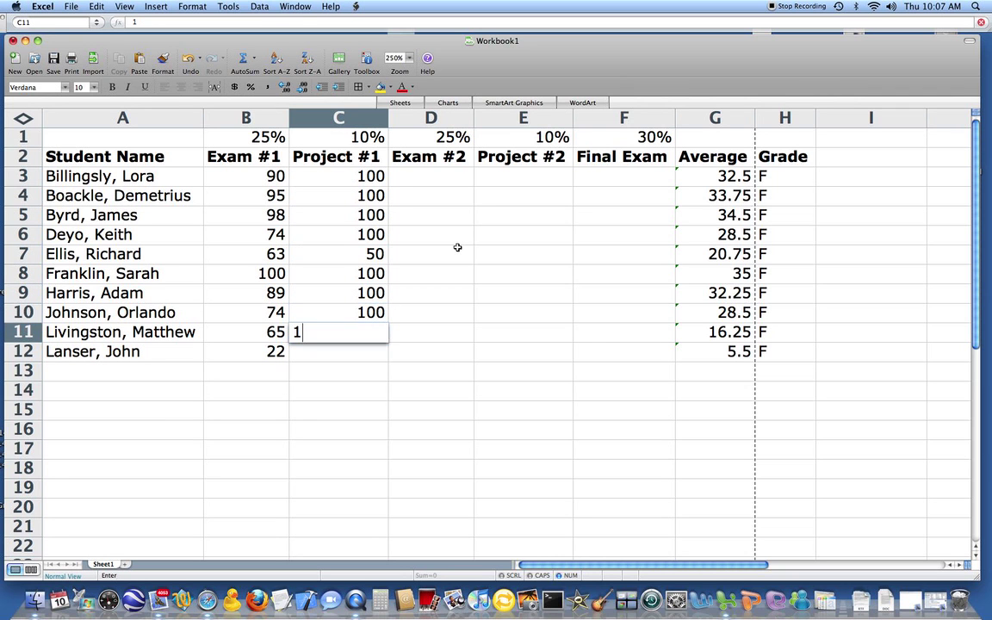
type("0")
key("Return")
type("0")
key("Up")
- Enter the Exam #2 scores 85, 90, 100, 78 and 69 in D3 through D7
key("Up")
key("Up")
key("Up")
key("Up")
key("Up")
key("Up")
key("Up")
key("Up")
key("Right")
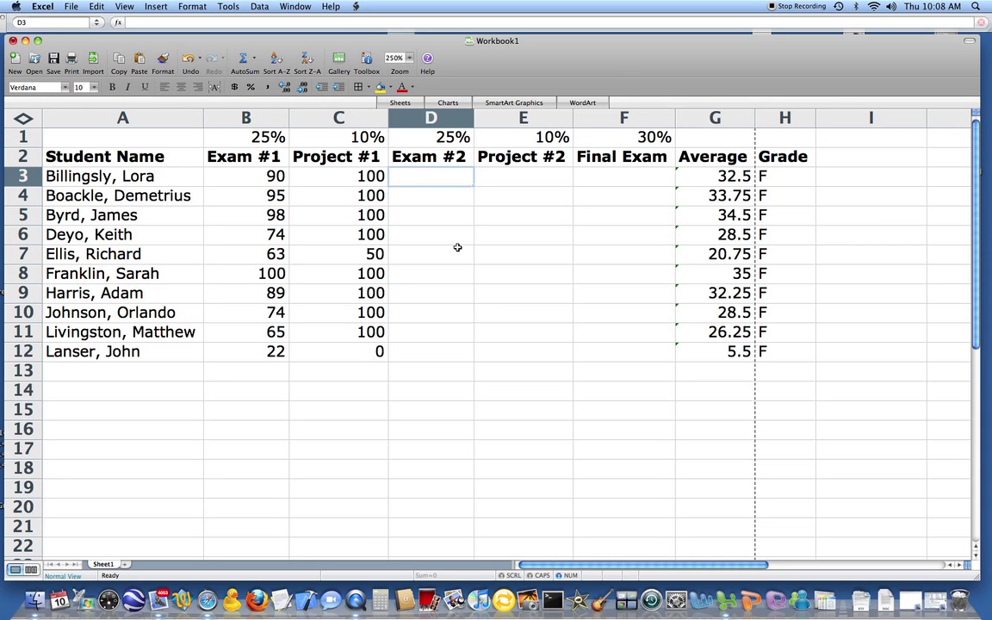
type("85")
key("Return")
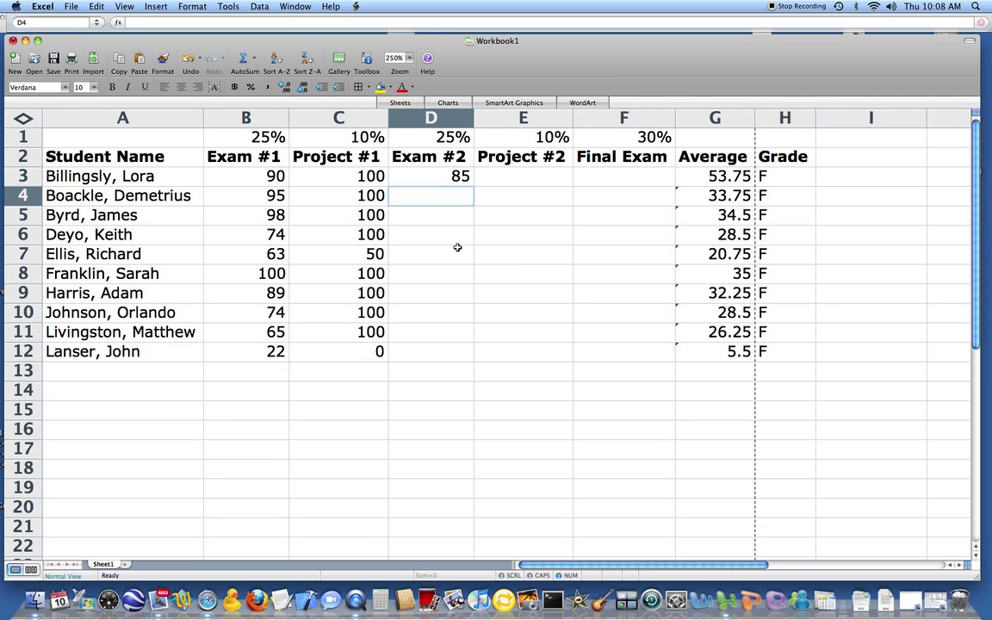
type("90")
key("Return")
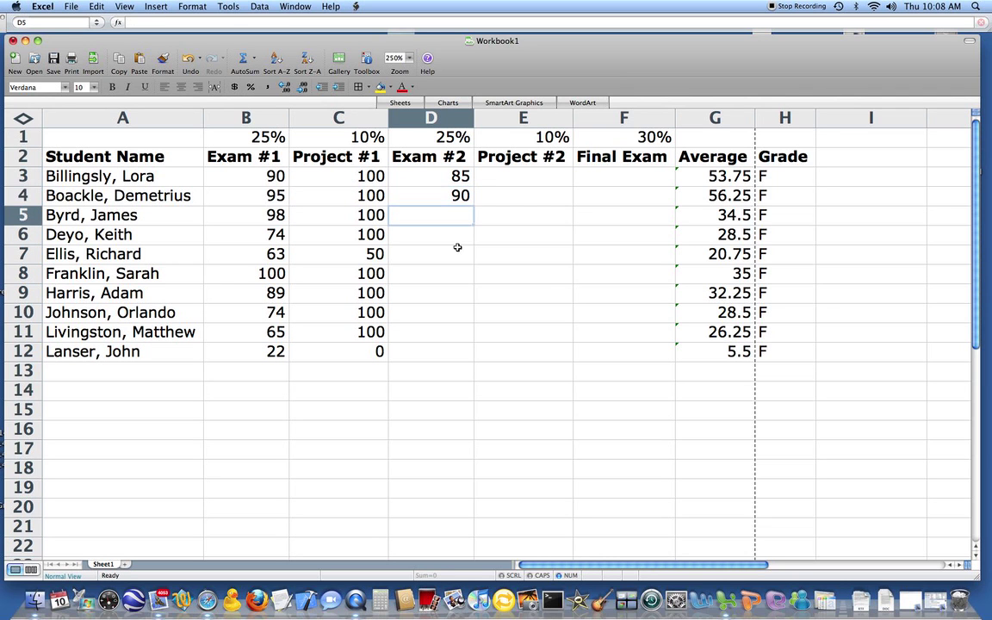
type("100")
key("Return")
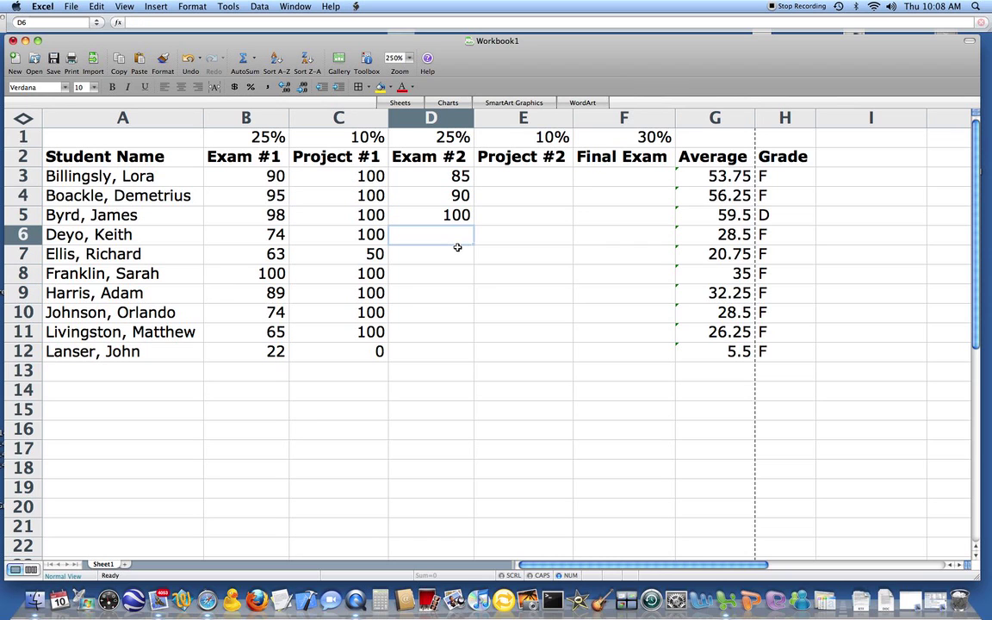
type("78")
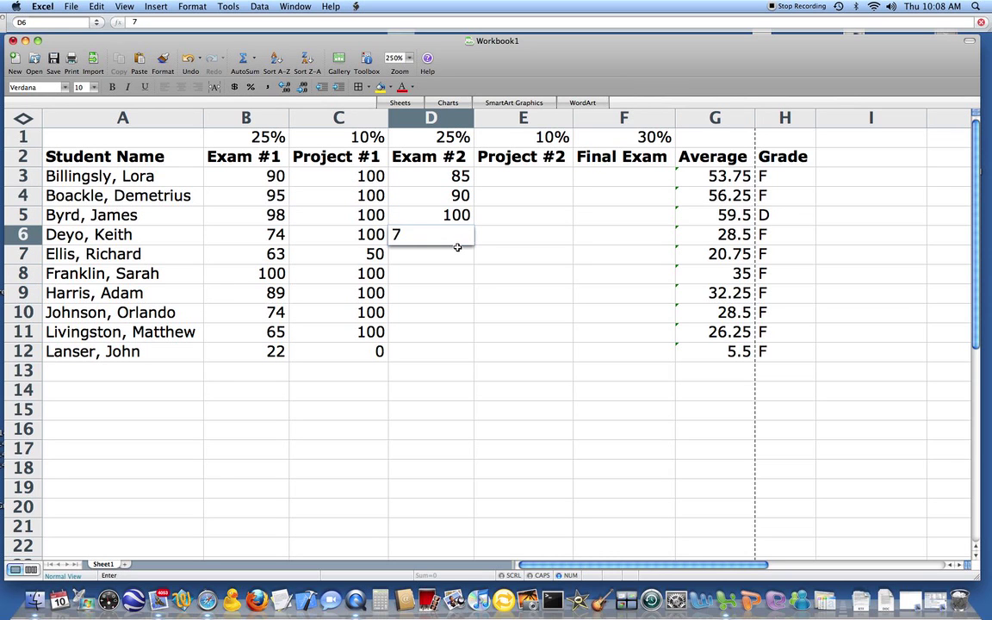
key("Return")
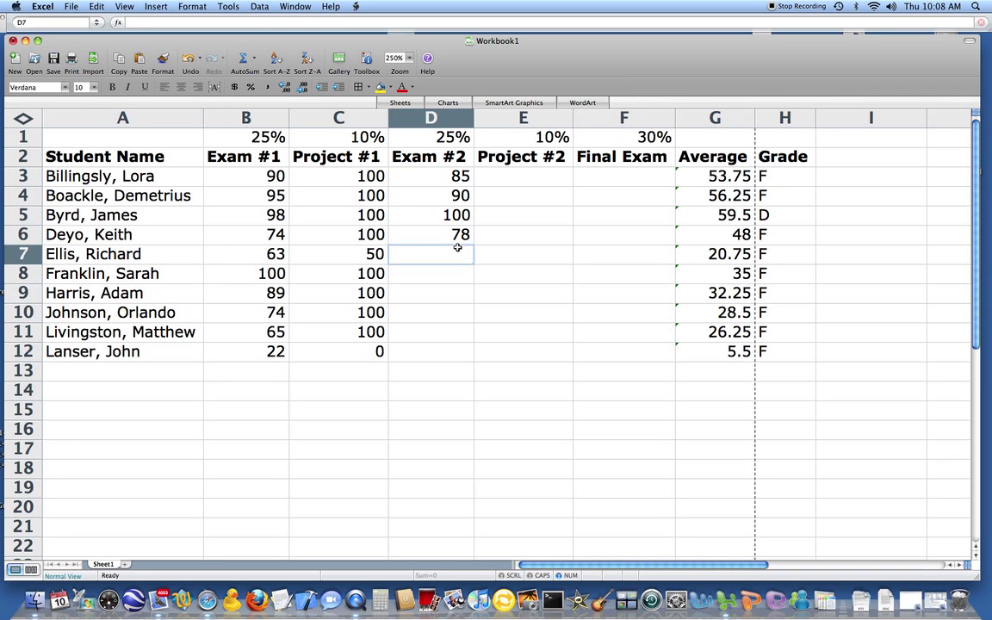
type("69")
key("Return")
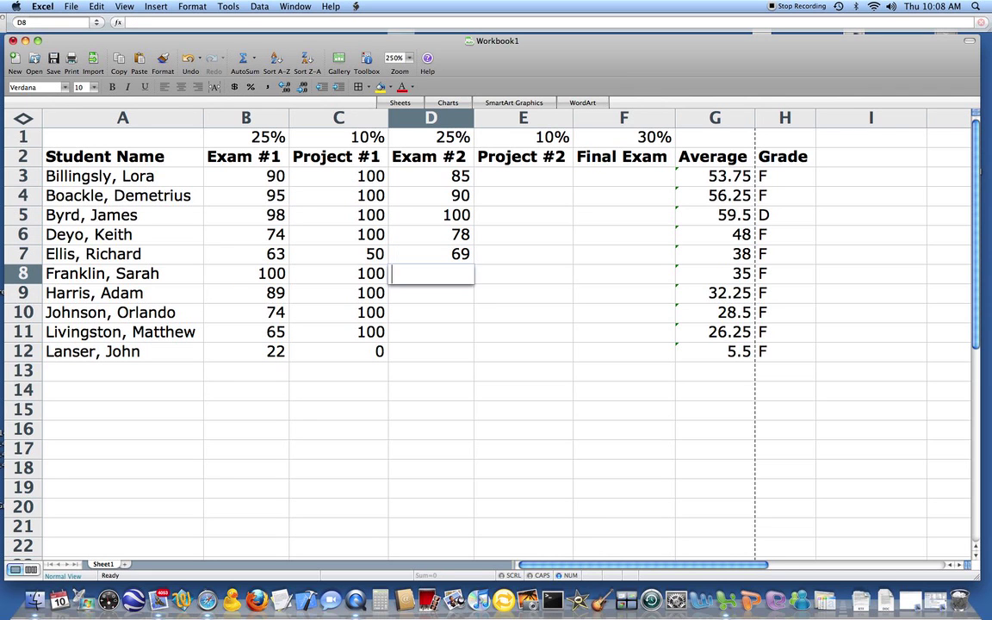
- Enter the remaining Exam #2 scores 54, 96, 98, 82 and 71 in D8 through D12
type("54")
key("Return")
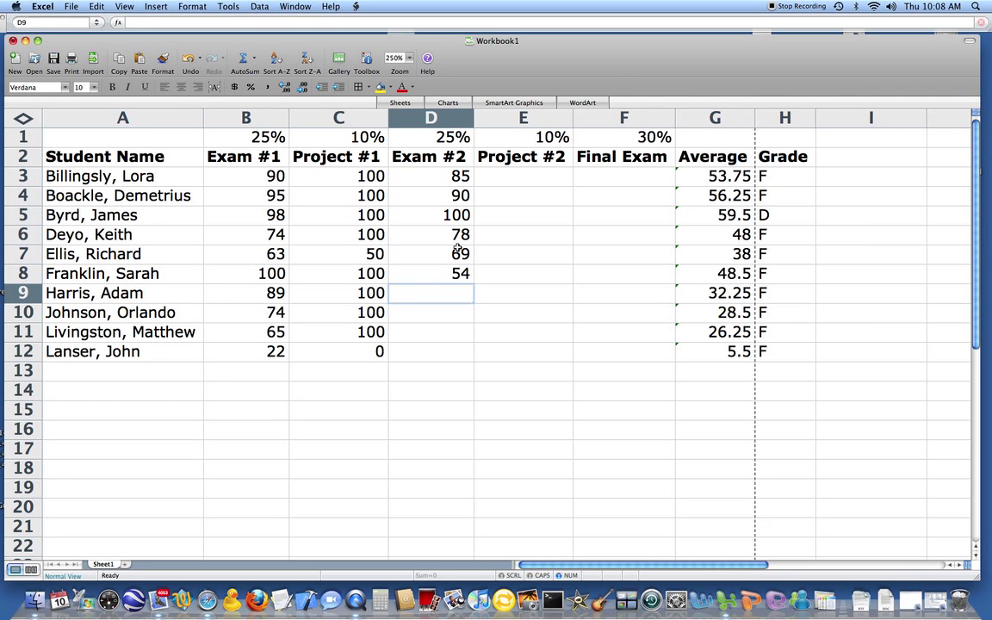
type("96")
key("Return")
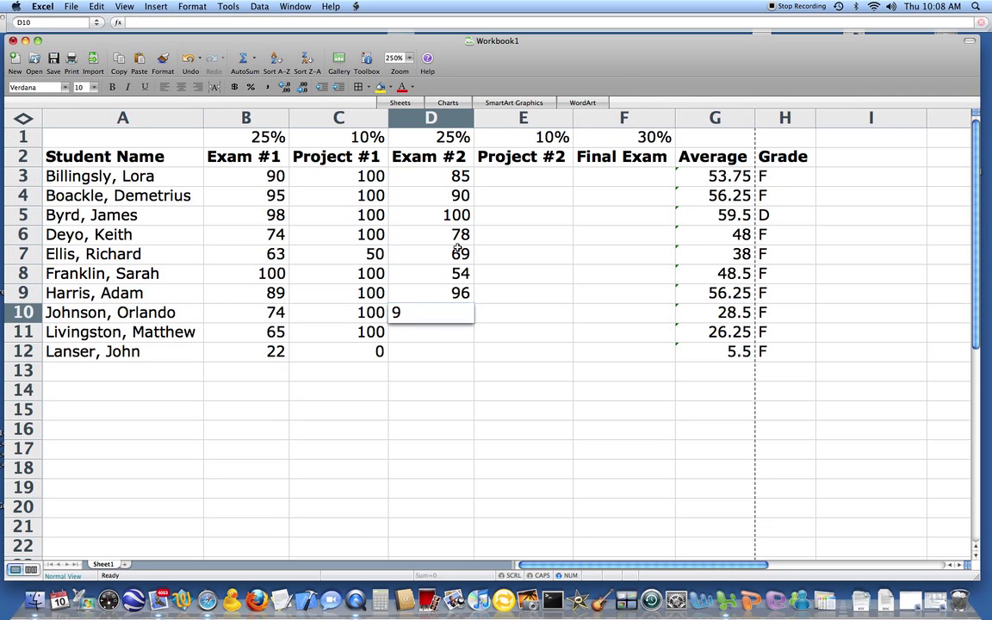
type("98")
key("Return")
type("82")
key("Return")
type("71")
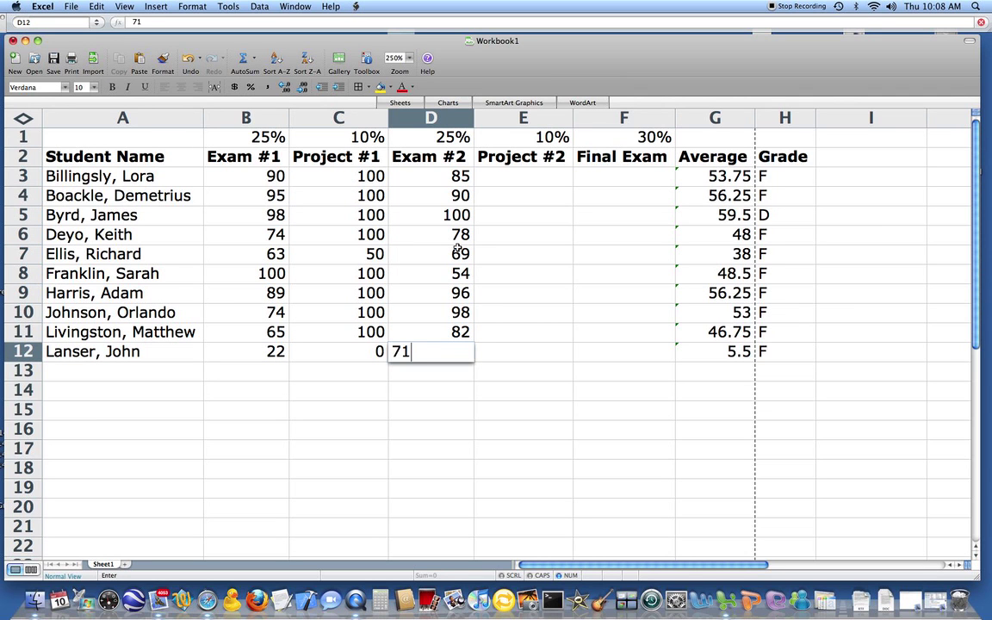
key("Return")
- Enter a Project #2 score of 100 in each of the cells E3 through E7
key("Up")
key("Up")
key("Up")
key("Up")
key("Up")
key("Up")
key("Up")
key("Up")
key("Up")
key("Up")
key("Right")
type("100")
key("Return")
type("100")
key("Return")
type("100")
key("Return")
type("100")
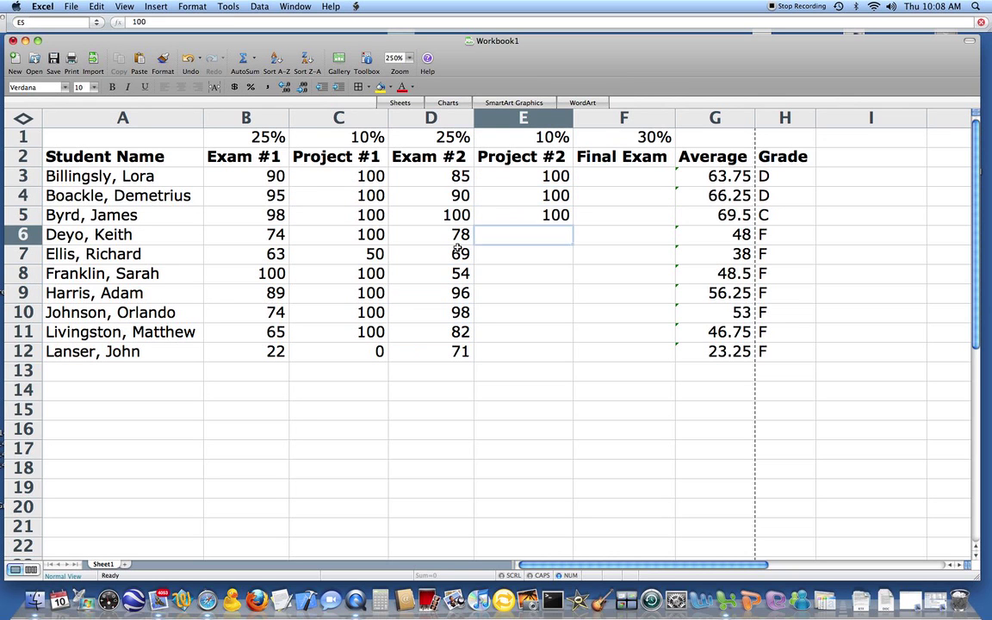
key("Return")
type("100")
key("Return")
- Enter the remaining Project #2 scores: 100 in E8 through E10, and 50 in E11 and E12
type("10")
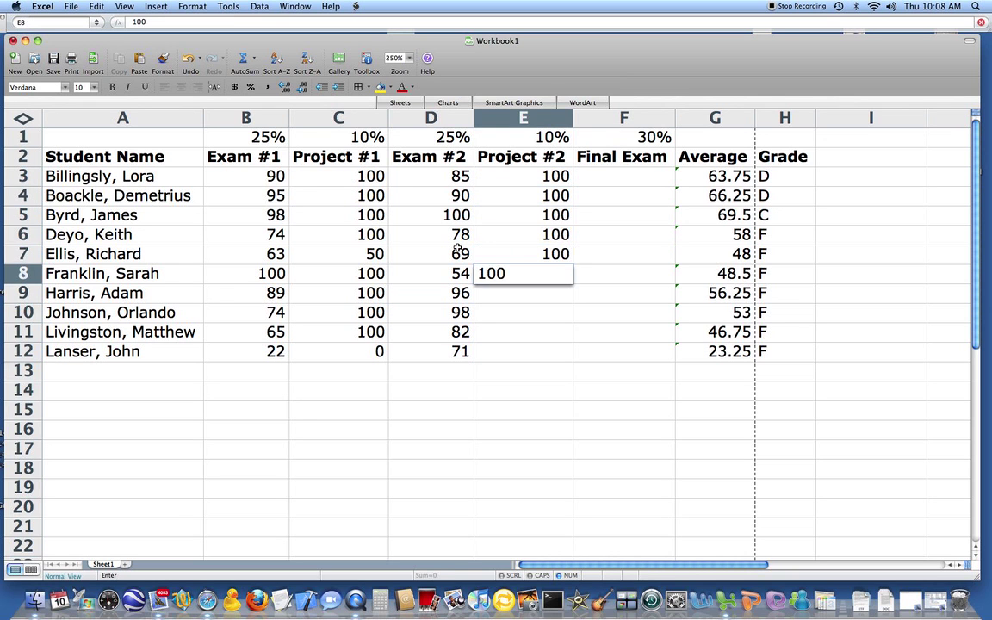
type("0")
key("Return")
type("100")
key("Return")
type("100")
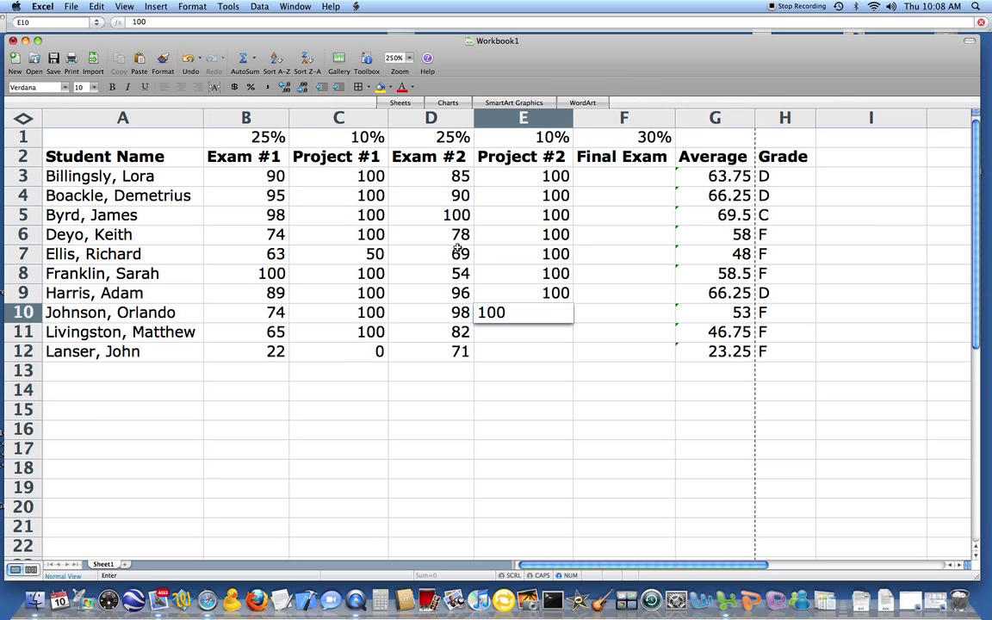
key("Return")
type("50")
key("Return")
type("50")
key("Return")
- Enter the Final Exam scores 100, 99, 99, 100 and 99 in F3 through F7
key("Up")
key("Up")
key("Up")
key("Up")
key("Up")
key("Up")
key("Up")
key("Up")
key("Up")
key("Up")
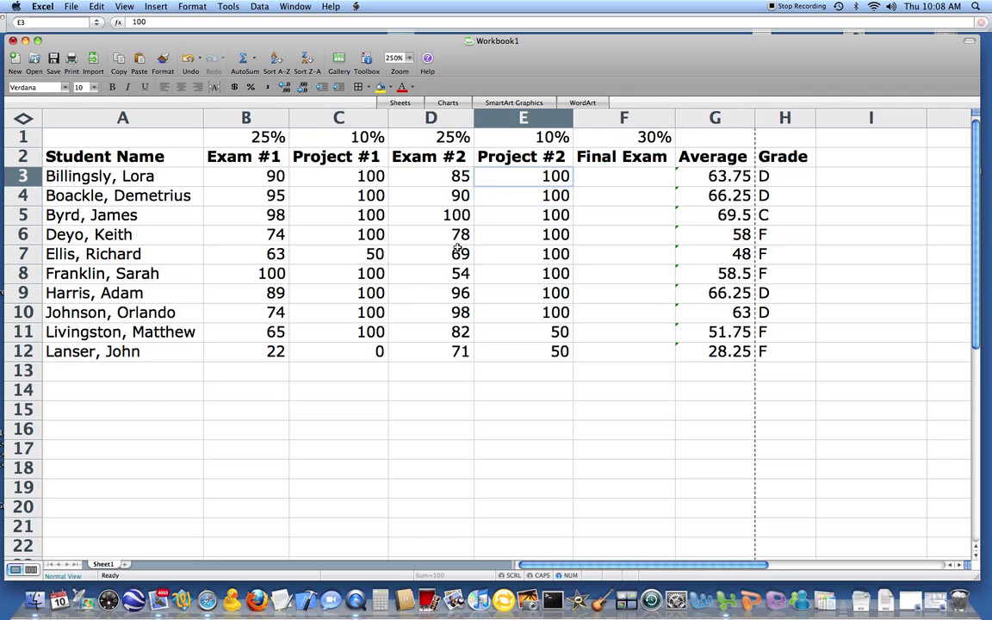
key("Right")
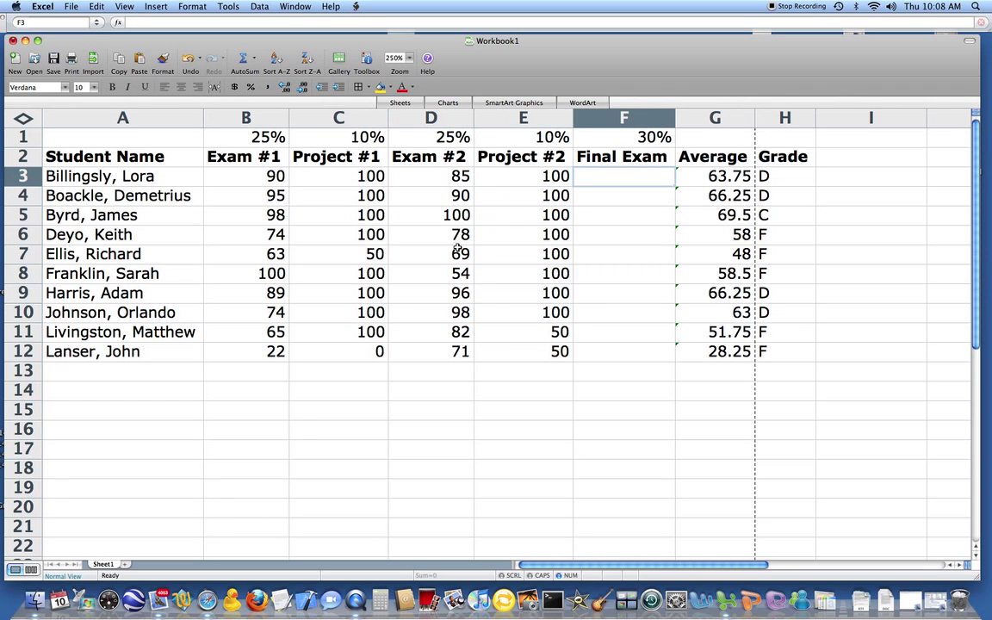
type("100")
key("Return")
type("99")
key("Return")
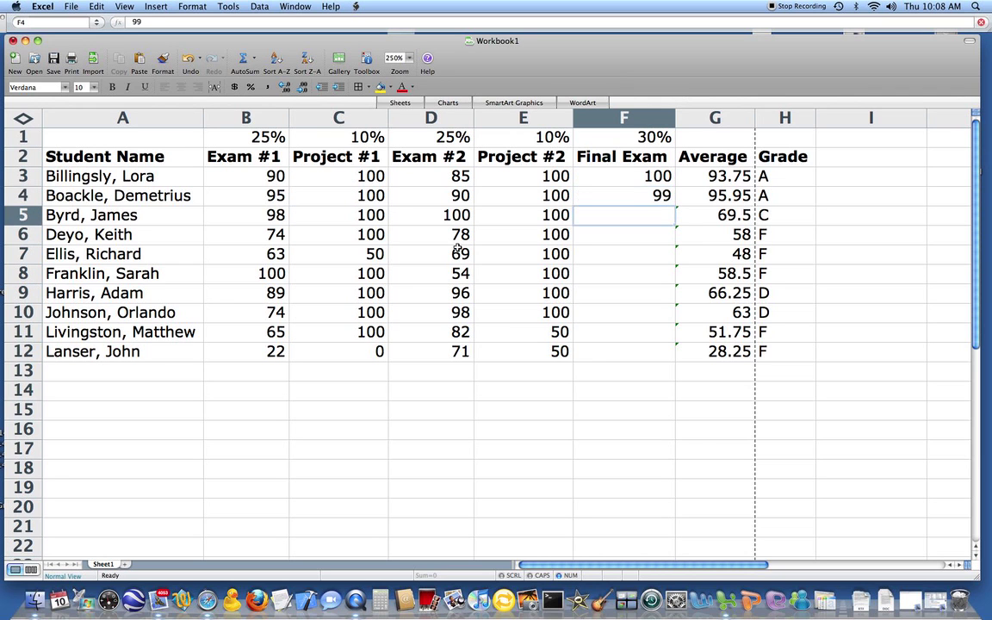
type("99")
key("Return")
type("100")
key("Return")
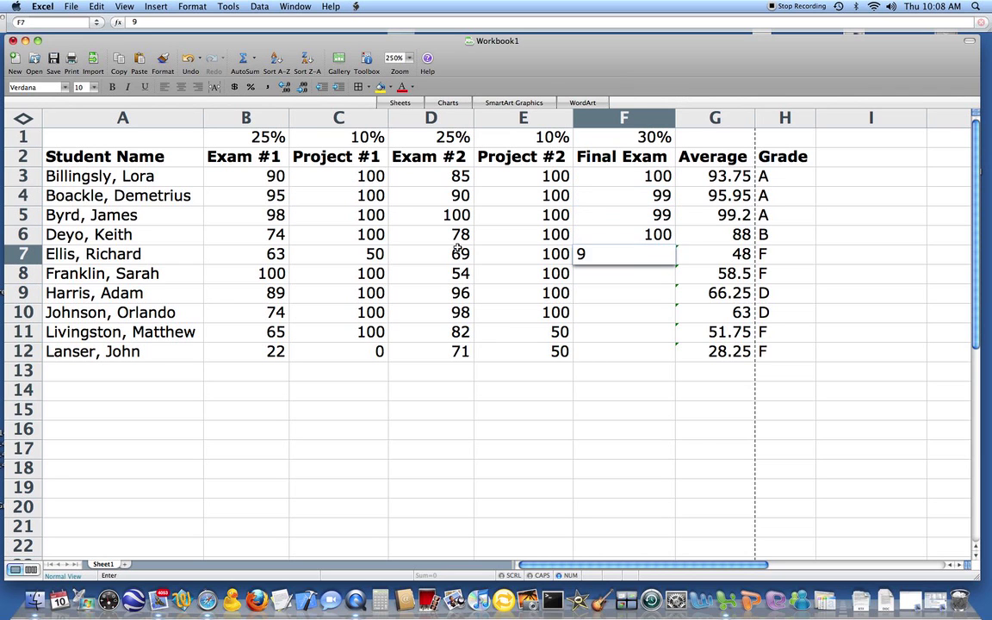
type("99")
key("Return")
- Enter the remaining Final Exam scores 100, 99, 100, 99 and 100 in F8 through F12
type("100")
key("Return")
type("99")
key("Return")
type("100")
key("Return")
type("9")
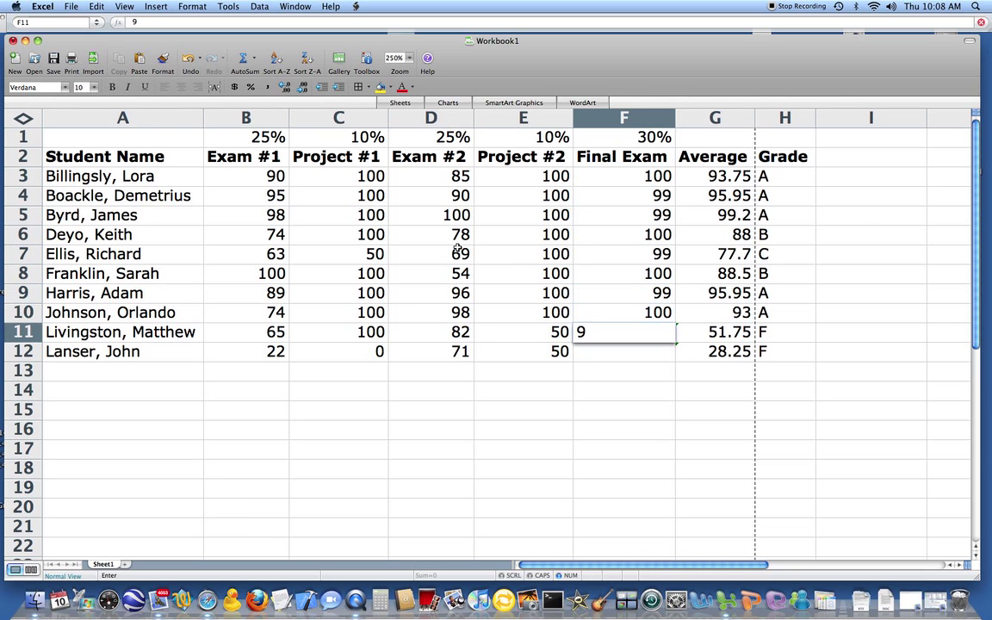
type("9")
key("Return")
type("100")
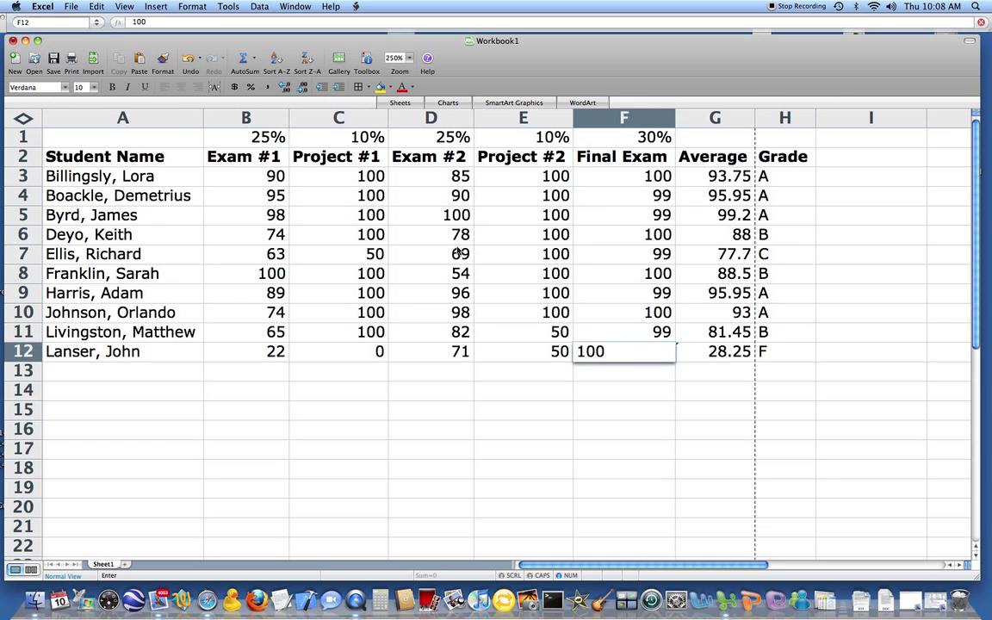
key("shift+Return")
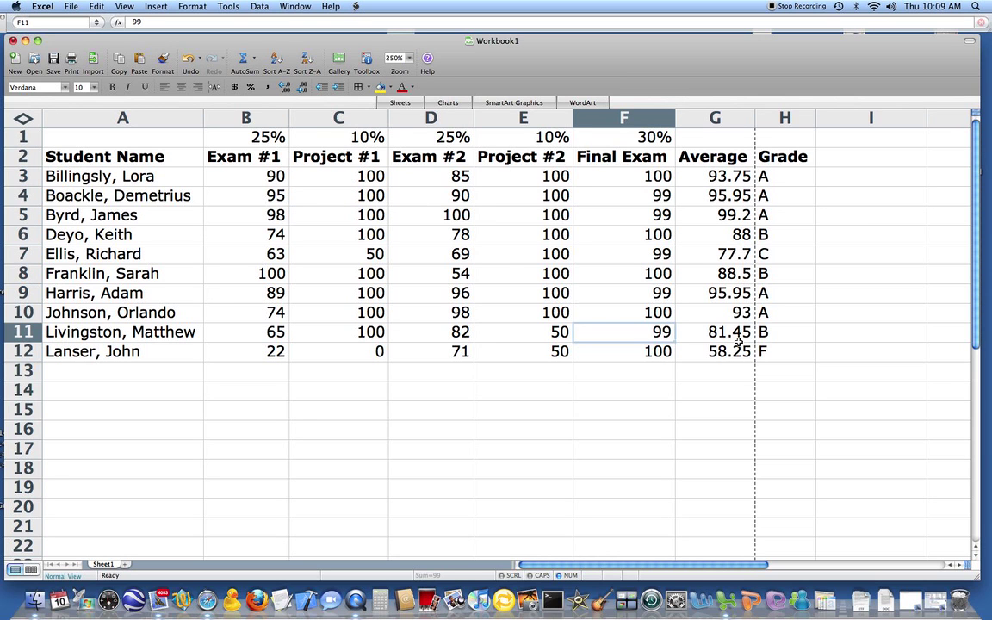
- Format the averages in G3 through G12 as Number with one decimal place
left_click_drag(728, 175, 722, 351)
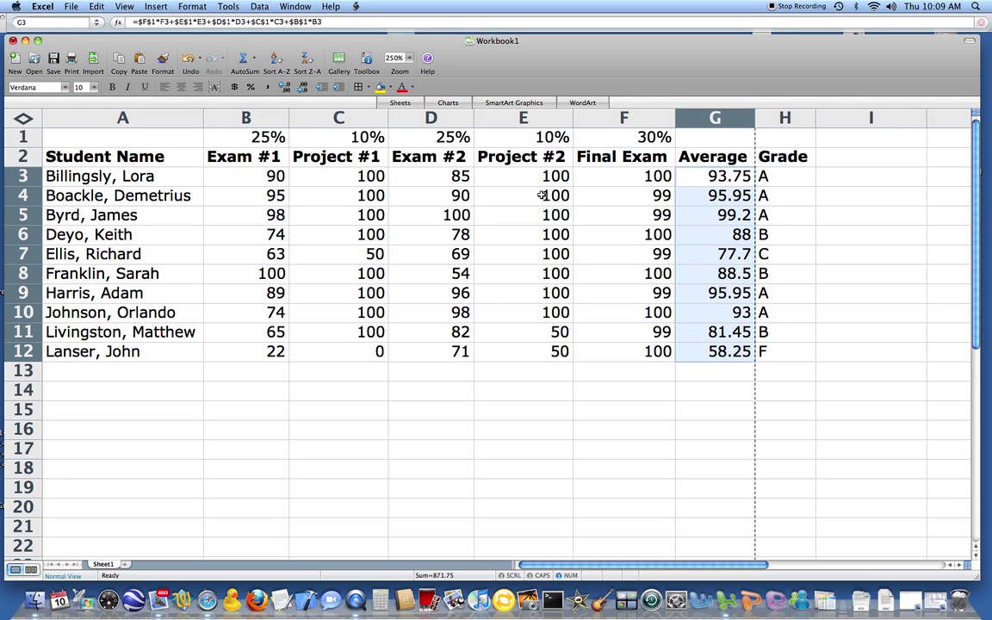
left_click(192, 9)
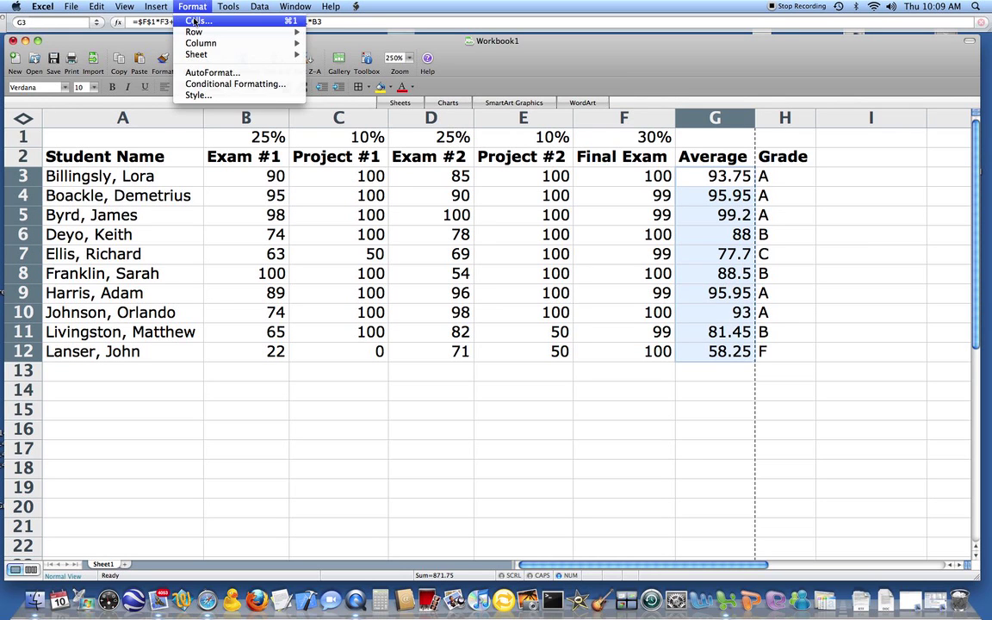
left_click(211, 22)
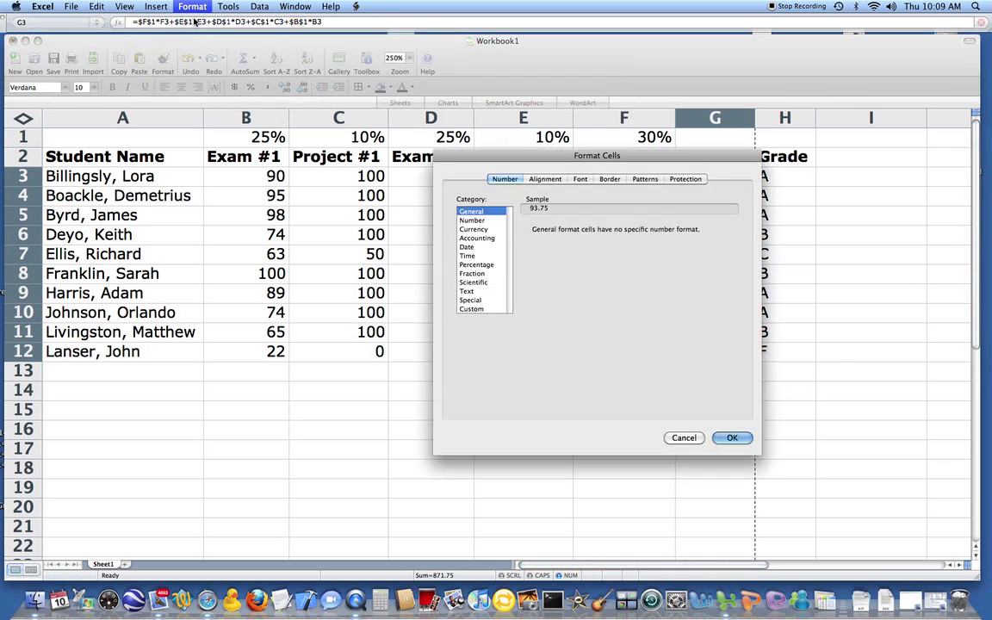
left_click(471, 221)
left_click(598, 233)
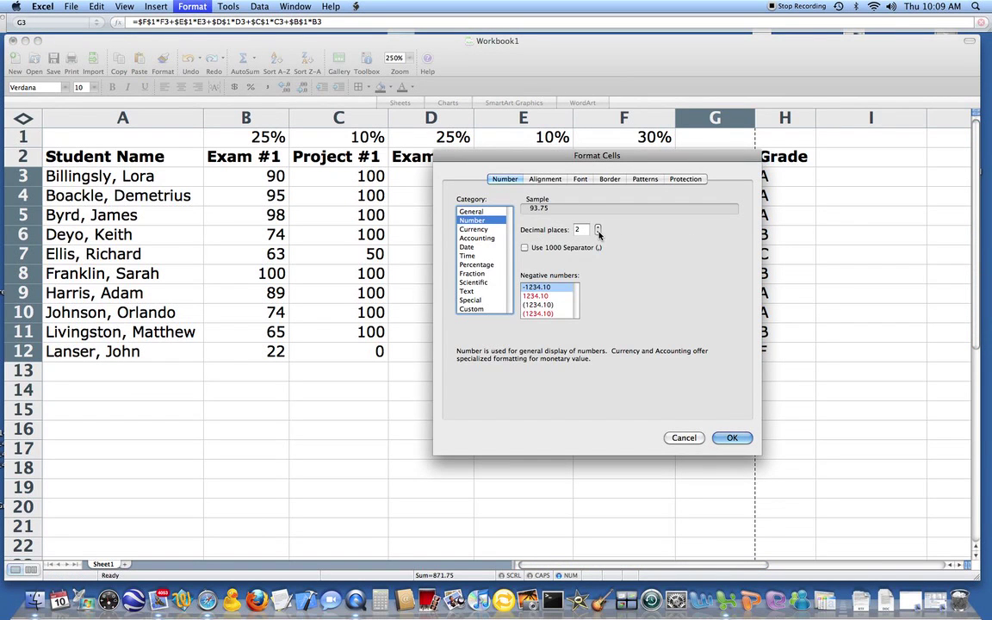
left_click(732, 437)
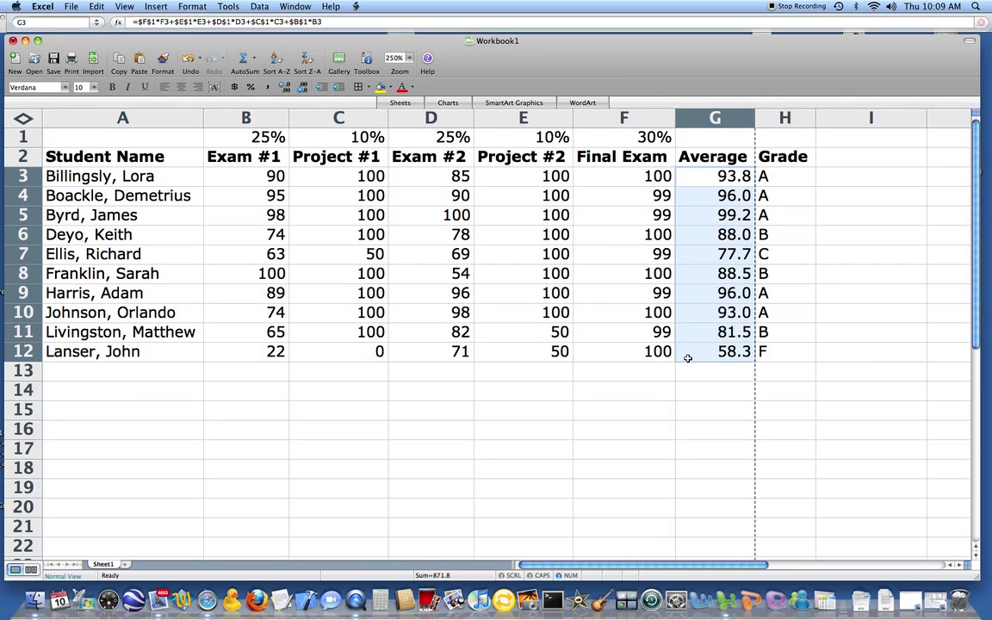
- Change the last student's Project #1 score in C12 to 90 and Project #2 score in E12 to 100
left_click(382, 352)
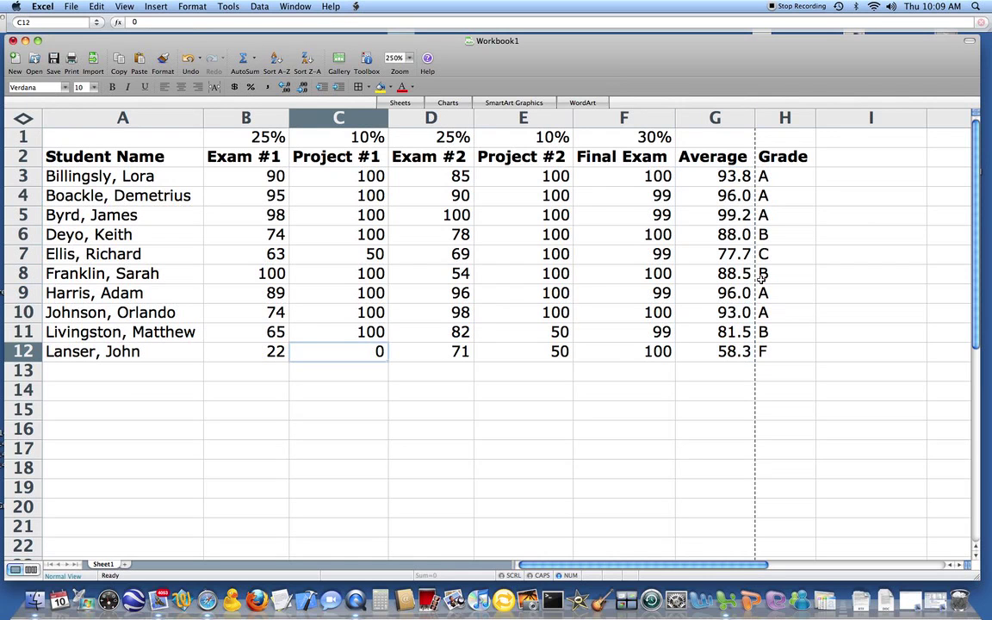
type("90")
key("Return")
key("Right")
key("Right")
type("100")
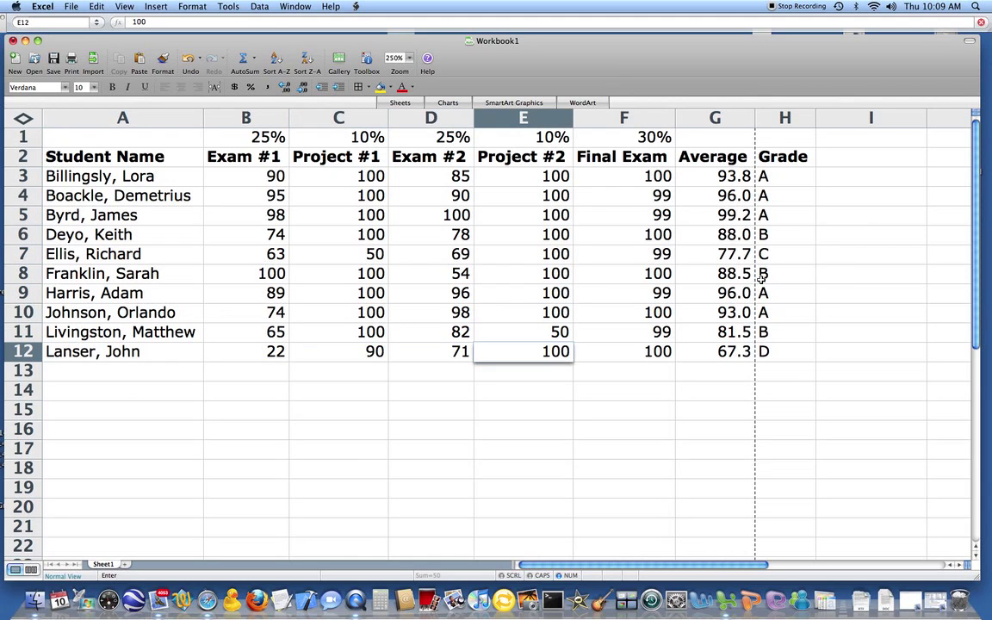
key("Return")
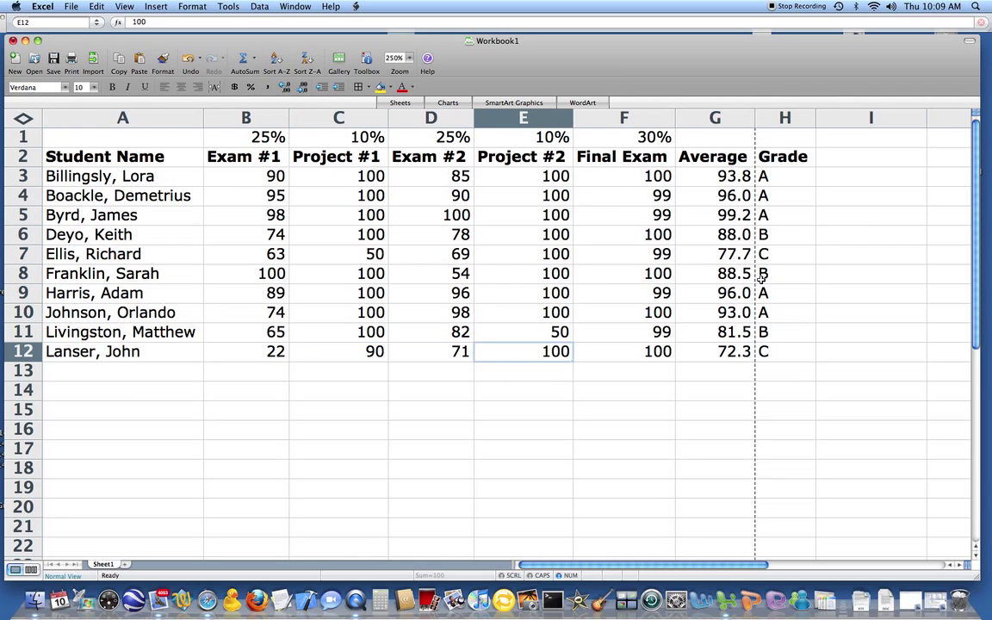